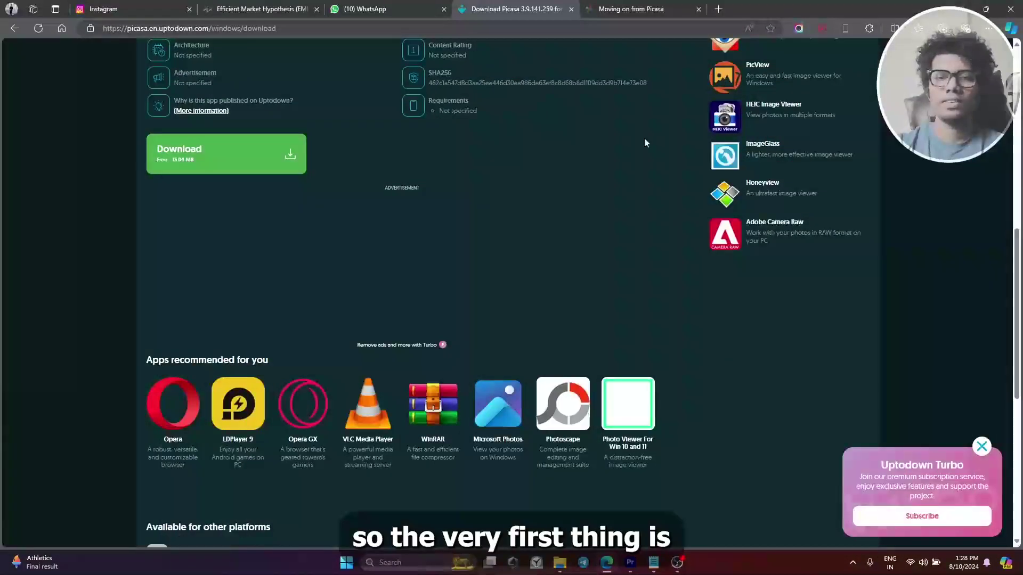
# Run the downloaded picasa-3-9-141-259.exe installer from Edge's Downloads list
pyautogui.scroll(10, 465, 230)
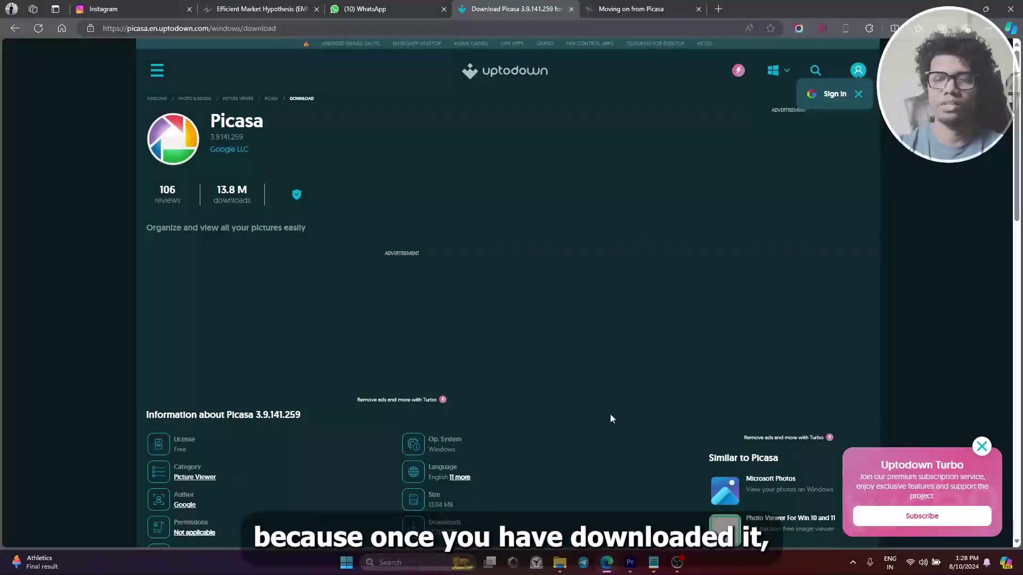
pyautogui.click(988, 28)
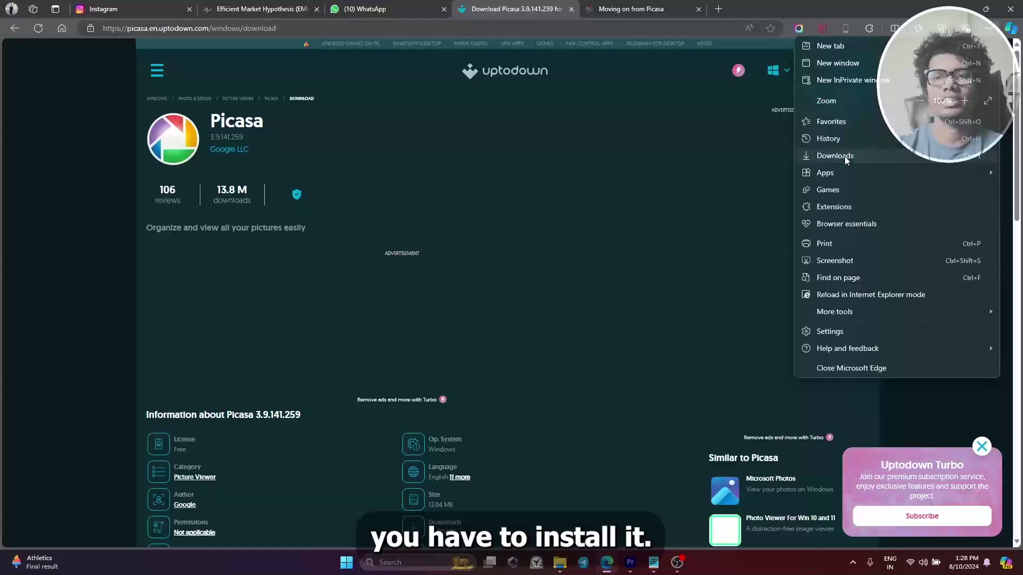
pyautogui.click(846, 156)
pyautogui.click(857, 68)
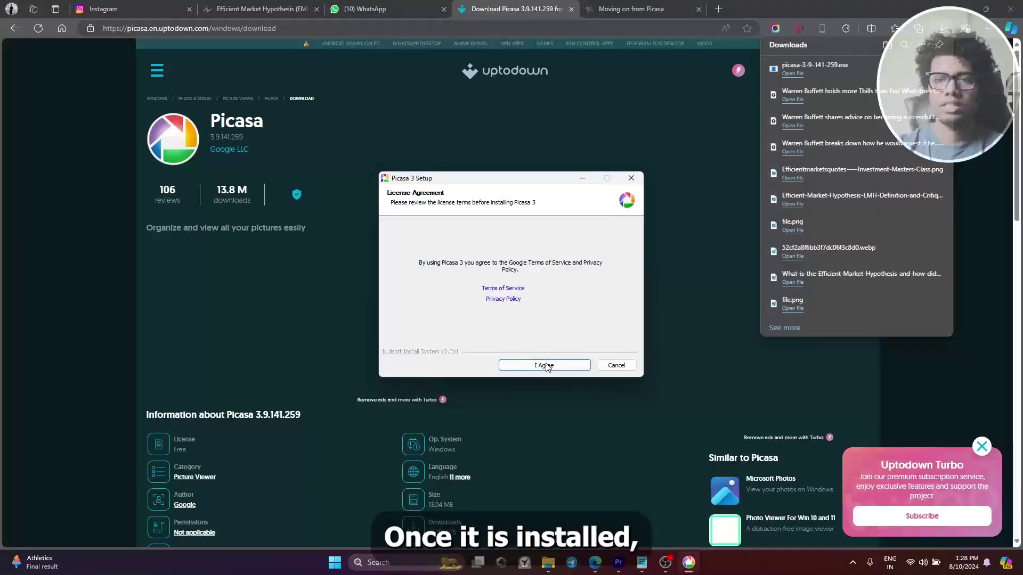
# Accept the licence, install Picasa 3, and finish setup with Run Picasa 3 checked
pyautogui.click(546, 366)
pyautogui.click(546, 366)
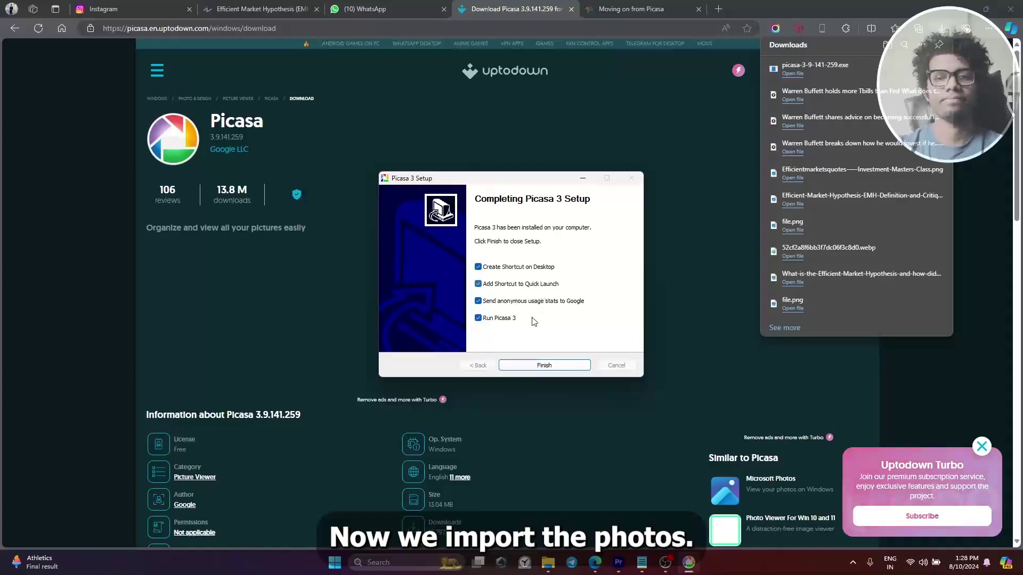
pyautogui.click(535, 366)
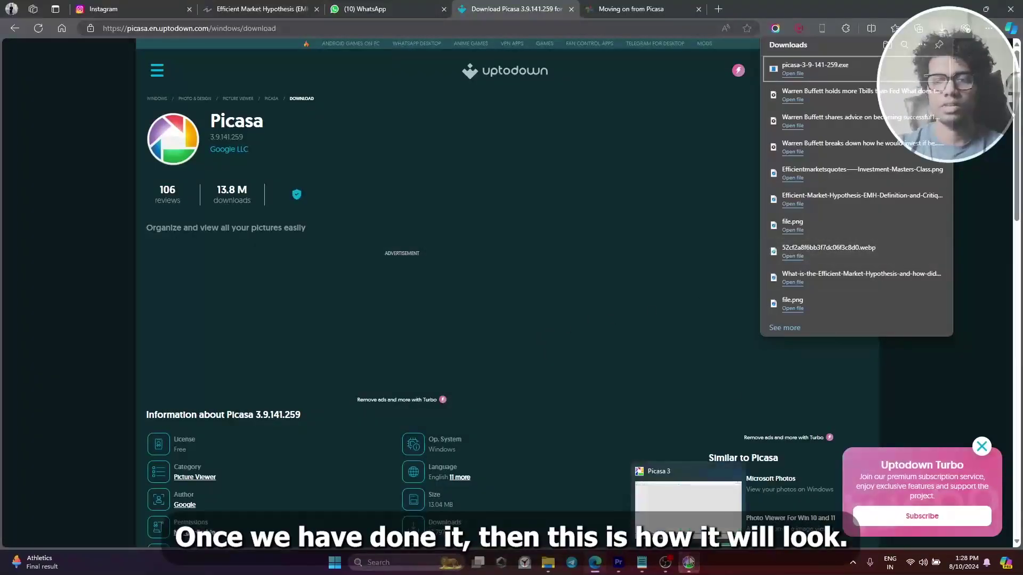
pyautogui.click(689, 562)
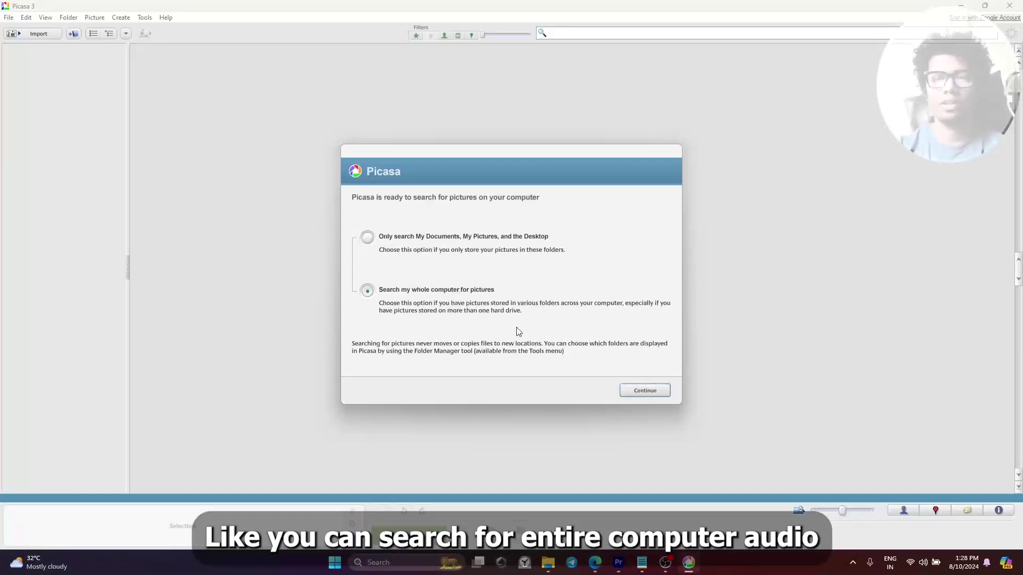
# Scan only My Documents, My Pictures and Desktop, keep viewer defaults, and decline Google Photos Backup
pyautogui.click(416, 237)
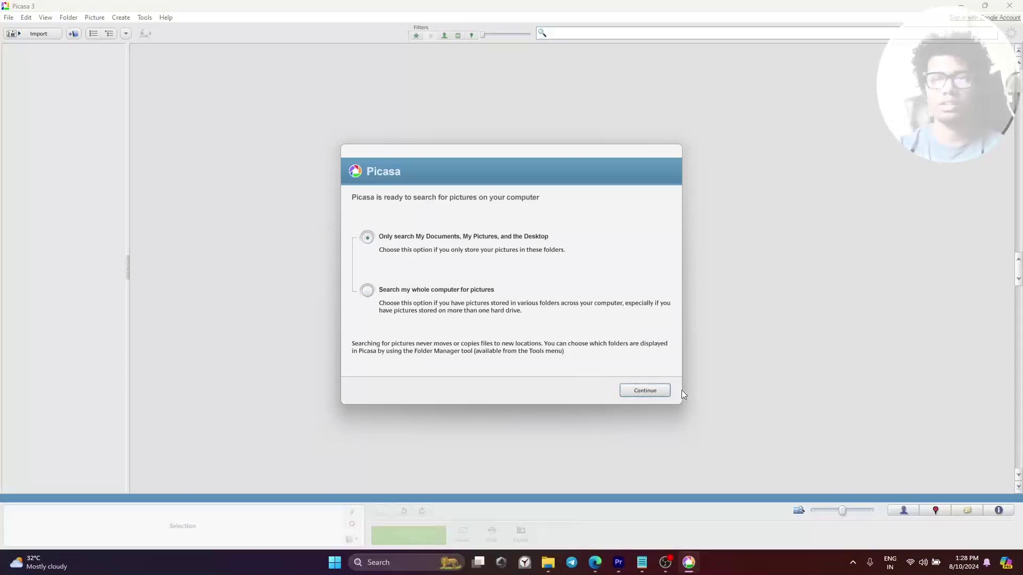
pyautogui.click(652, 391)
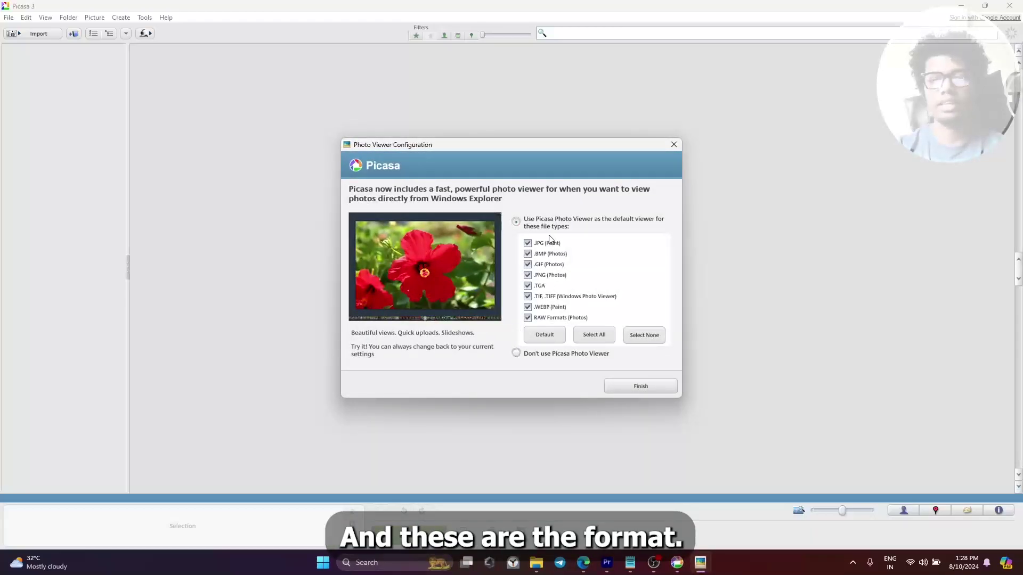
pyautogui.click(639, 389)
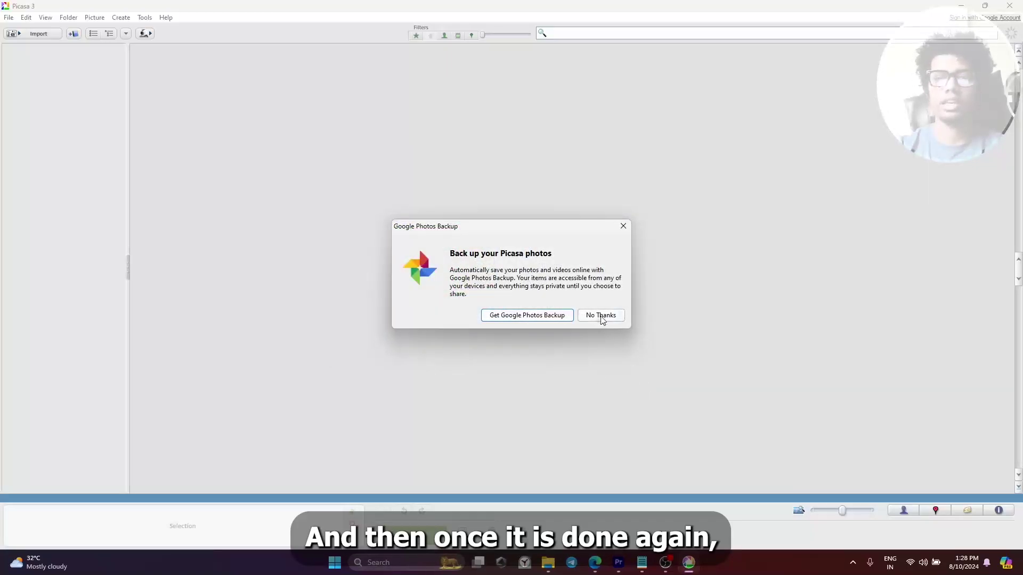
pyautogui.click(601, 316)
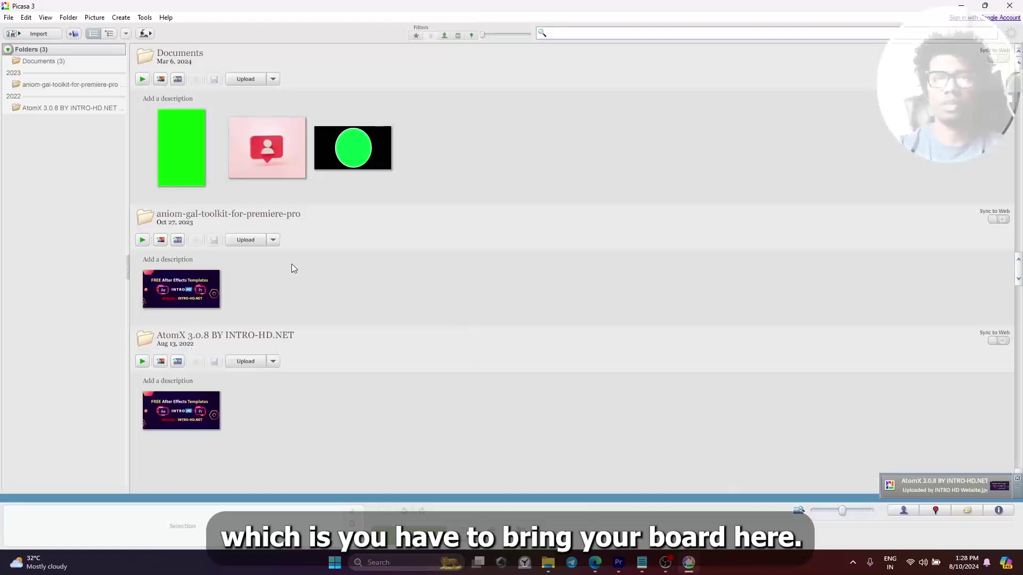
# Open Tools > Folder Manager and expand My Documents to reveal its subfolders
pyautogui.click(70, 18)
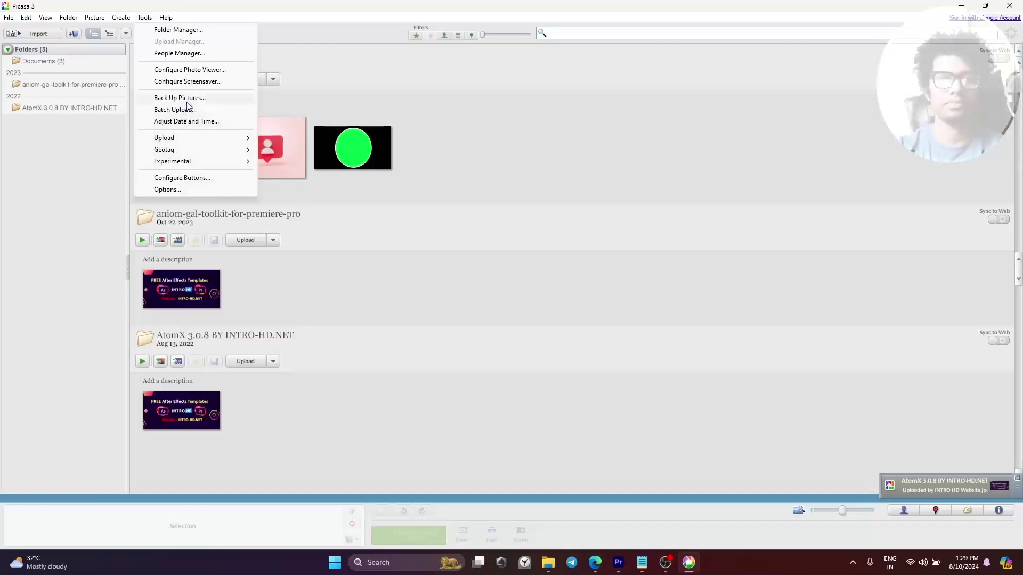
pyautogui.click(159, 31)
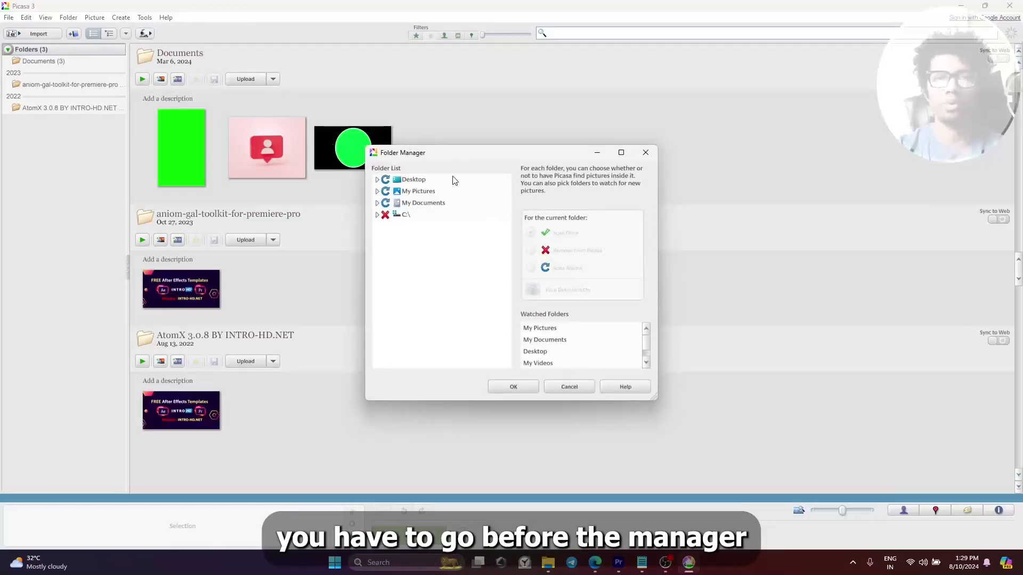
pyautogui.scroll(-1, 583, 338)
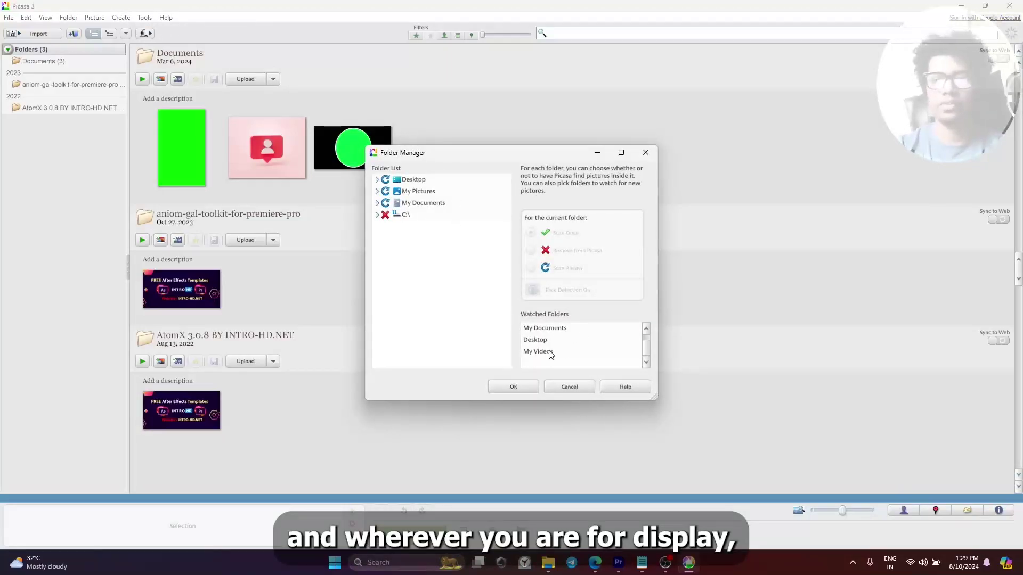
pyautogui.click(378, 203)
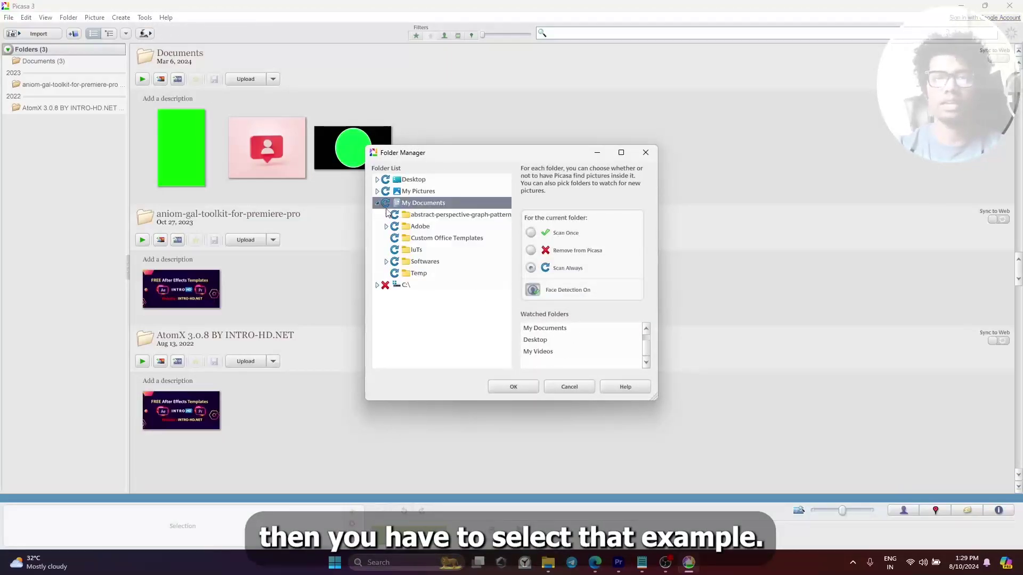
pyautogui.click(548, 563)
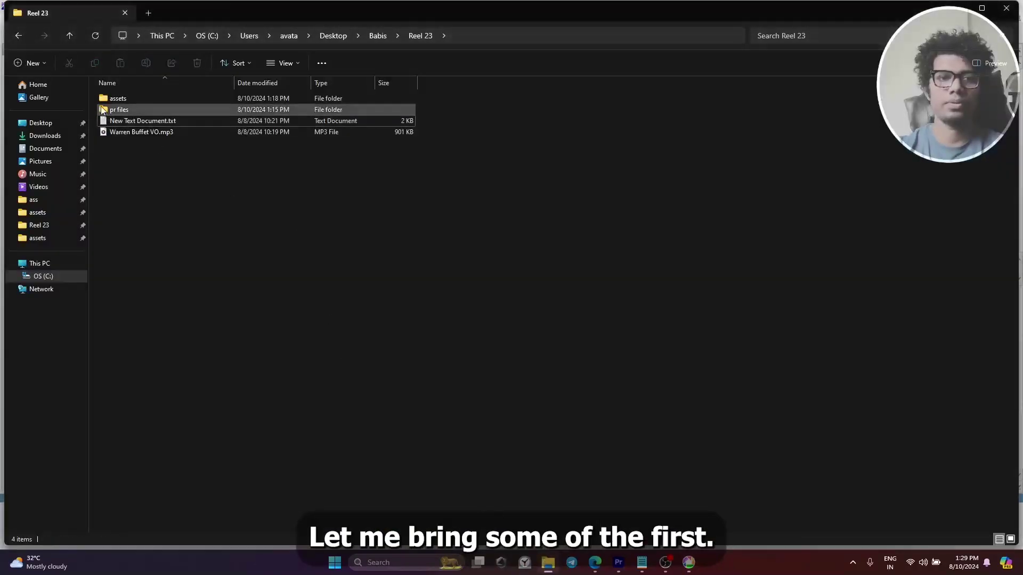
# Open the Reel 23 assets folder in File Explorer, review its 11 images, then return to Picasa
pyautogui.click(124, 101)
pyautogui.doubleClick(124, 102)
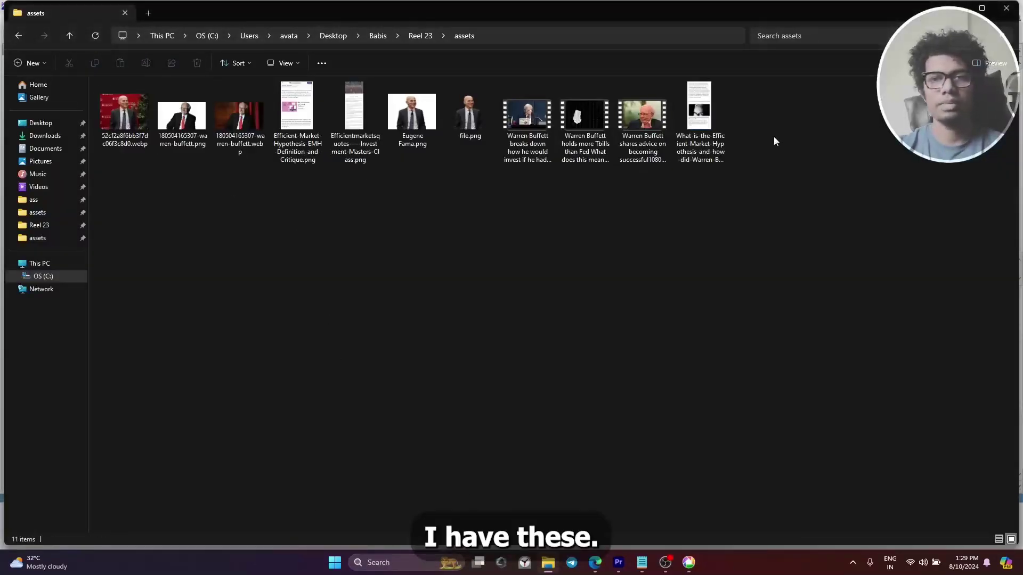
pyautogui.click(238, 222)
pyautogui.moveTo(699, 143); pyautogui.dragTo(149, 181)
pyautogui.click(368, 194)
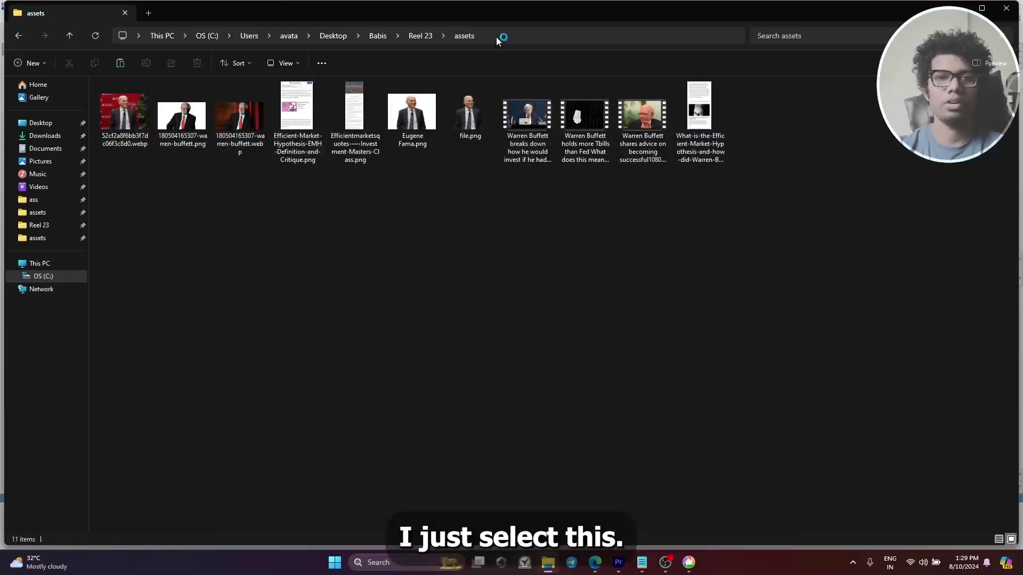
pyautogui.click(496, 36)
pyautogui.hotkey('alt', 'Tab')
pyautogui.hotkey('alt', 'Tab')
pyautogui.hotkey('alt', 'Tab')
pyautogui.press('Tab')
pyautogui.hotkey('alt', 'Tab')
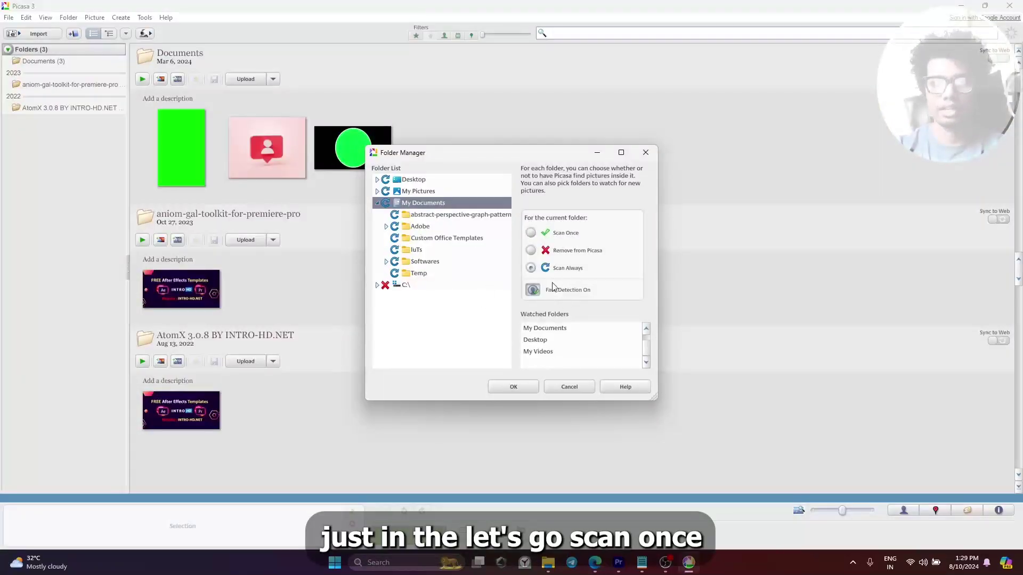
# Set My Documents to Scan Once in Folder Manager and collapse its subfolders
pyautogui.click(565, 235)
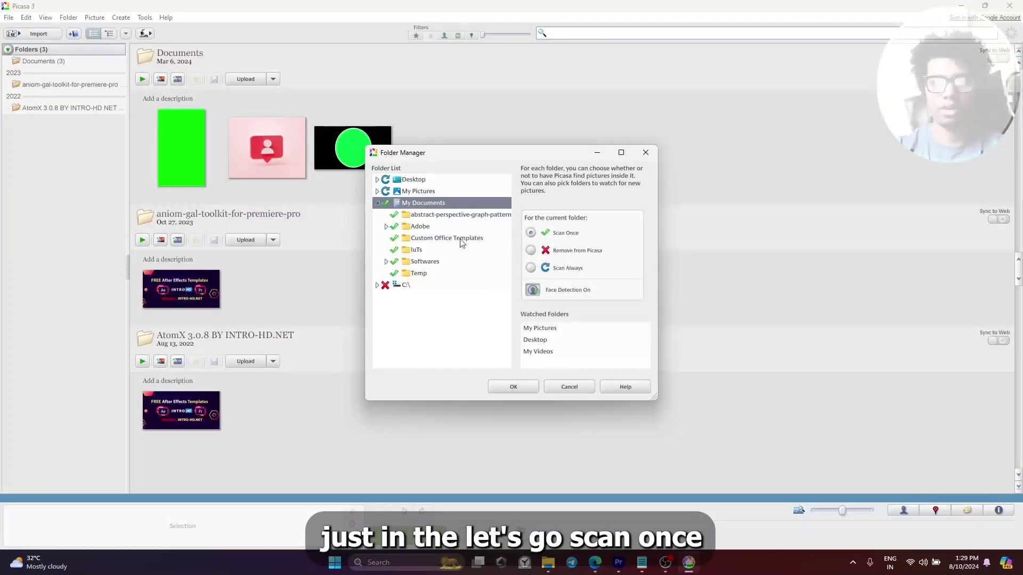
pyautogui.click(383, 287)
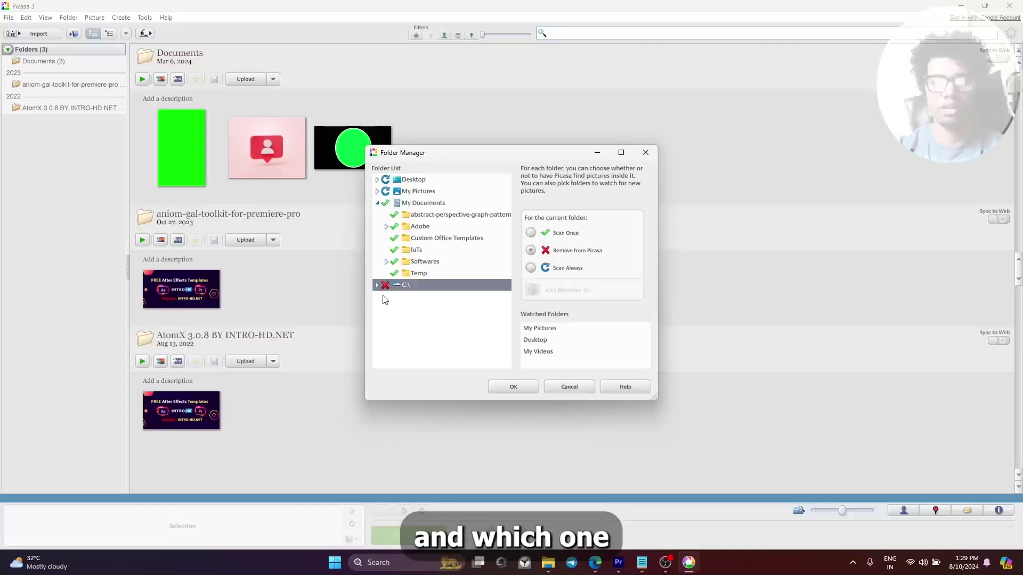
pyautogui.click(377, 286)
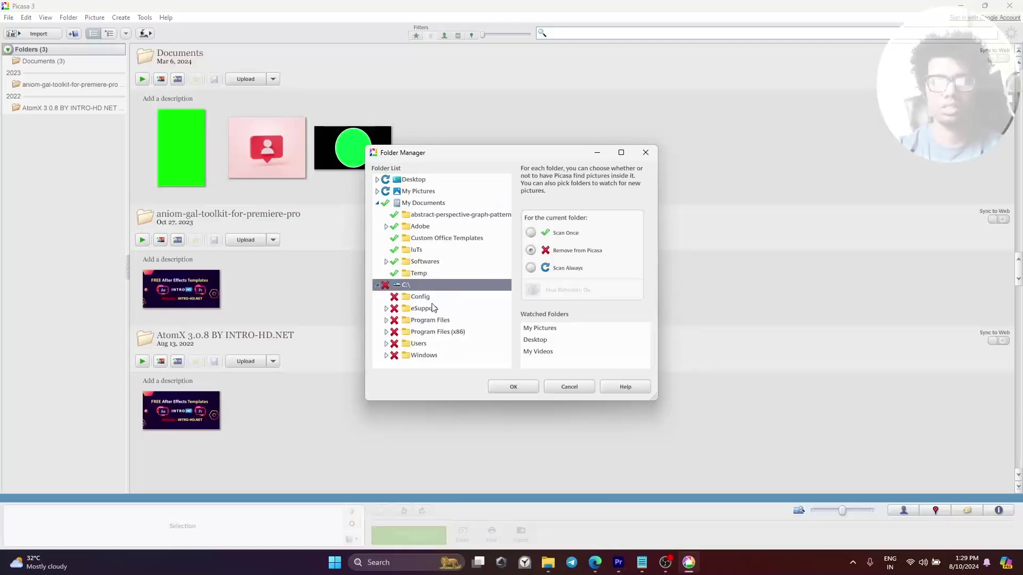
pyautogui.click(382, 202)
pyautogui.click(377, 203)
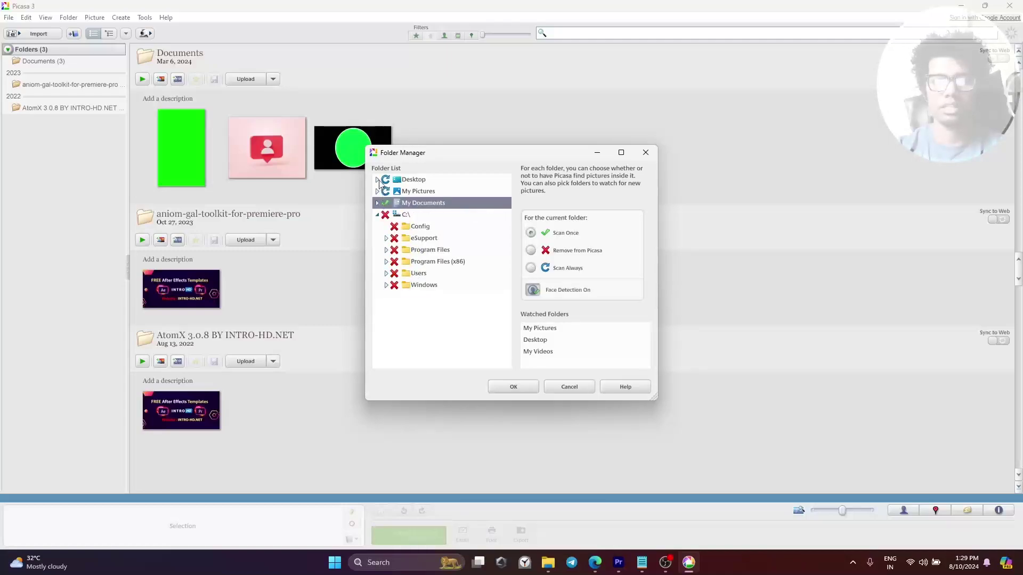
# Expand Desktop > Babis > Reel 23, set its assets folder to Scan Always, and apply
pyautogui.click(381, 180)
pyautogui.click(377, 180)
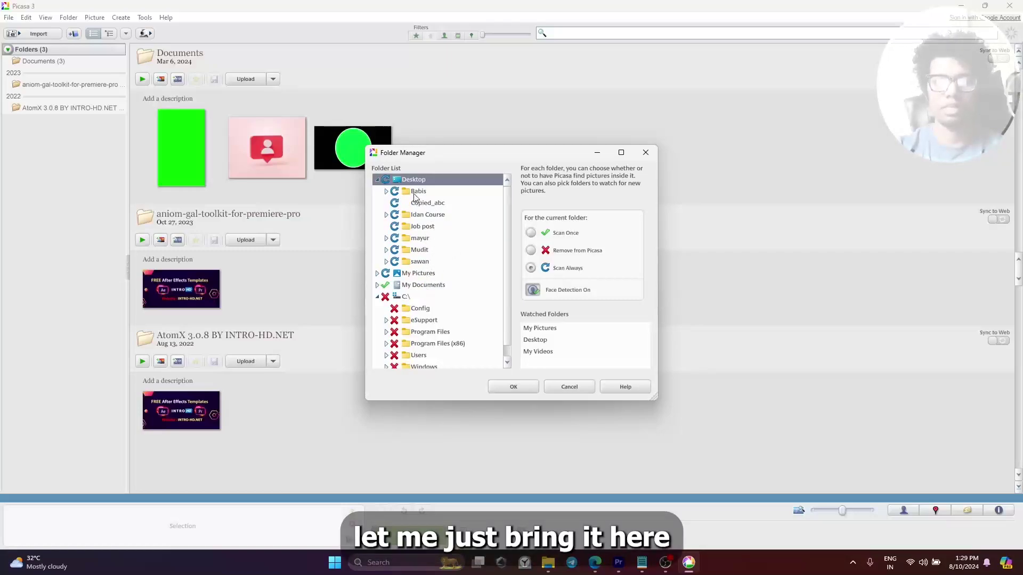
pyautogui.click(387, 190)
pyautogui.scroll(-3, 450, 265)
pyautogui.scroll(-2, 450, 265)
pyautogui.doubleClick(433, 273)
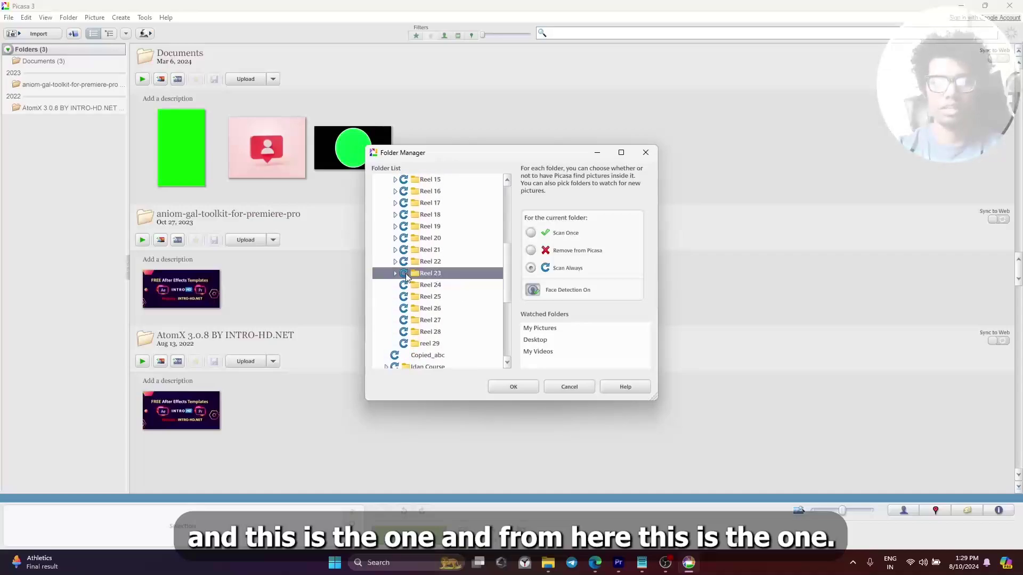
pyautogui.click(442, 285)
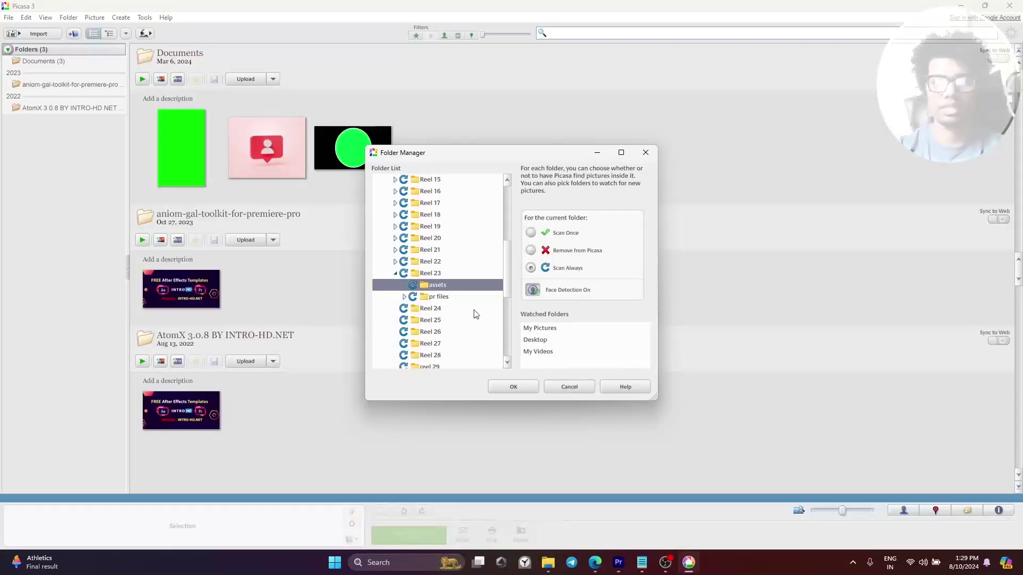
pyautogui.click(522, 385)
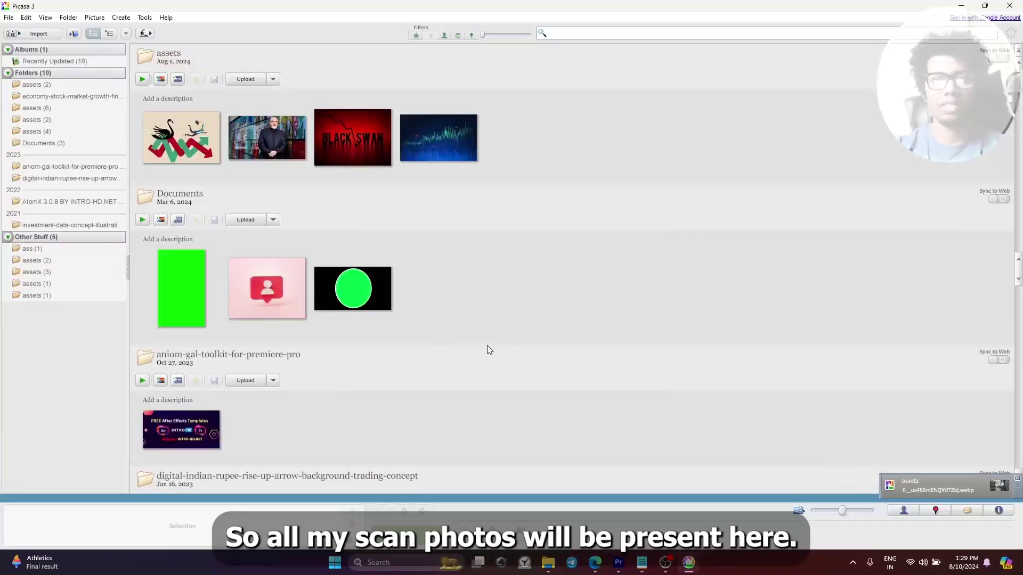
# Select all 14 pictures in the Jul 24 assets folder and open the Create menu
pyautogui.click(1000, 486)
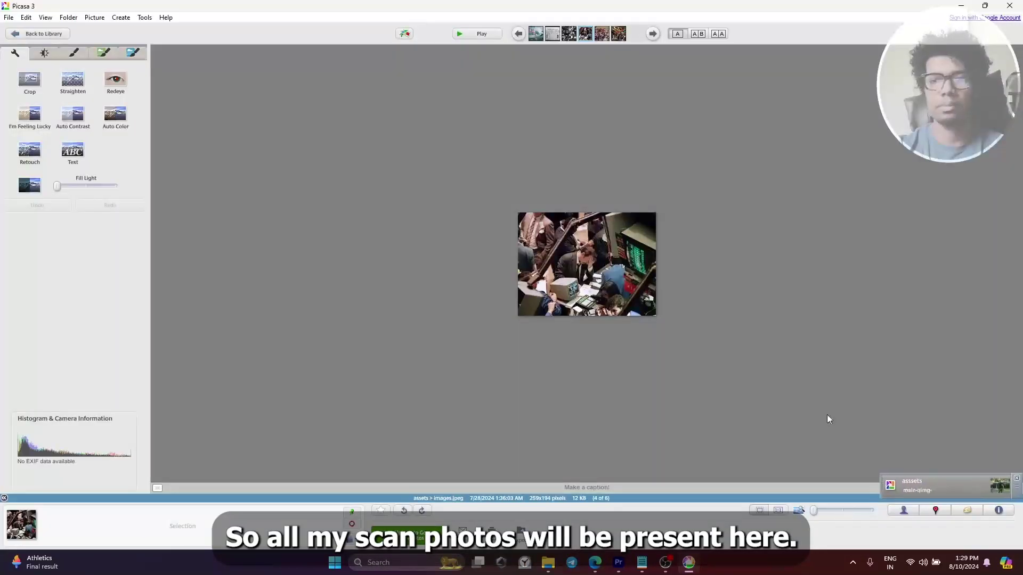
pyautogui.click(41, 35)
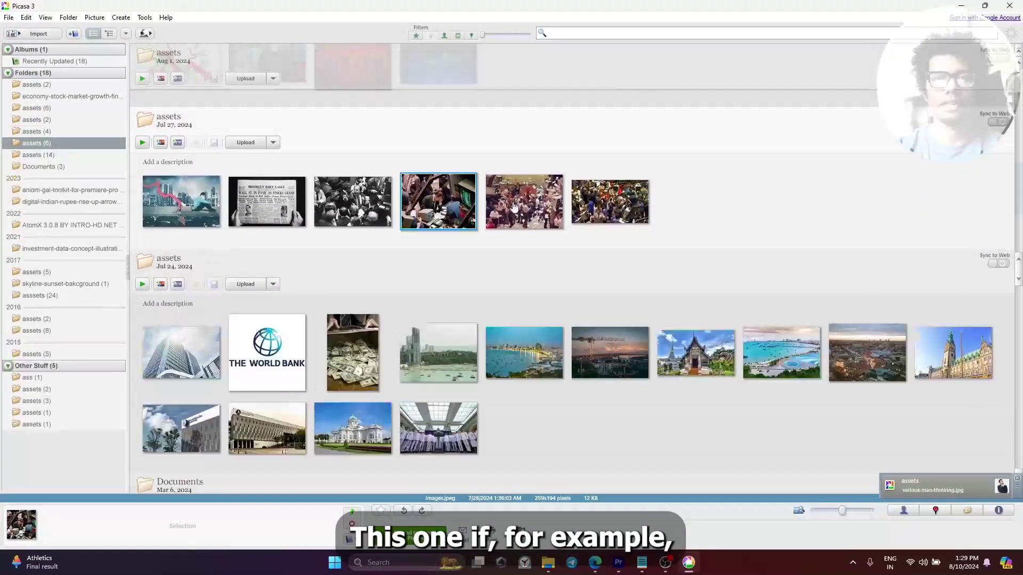
pyautogui.scroll(-6, 424, 267)
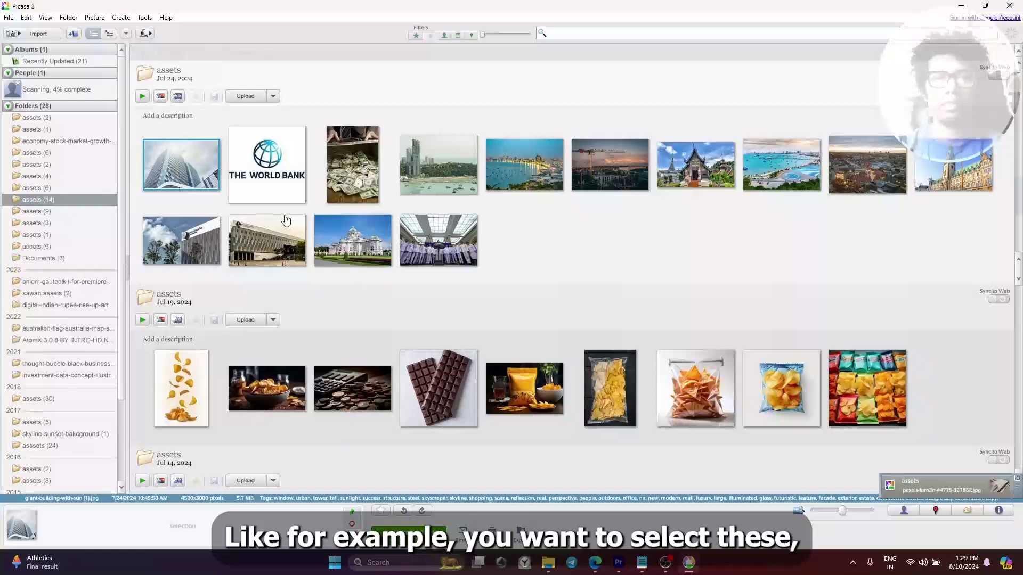
pyautogui.keyDown('shift'); pyautogui.click(447, 238); pyautogui.keyUp('shift')
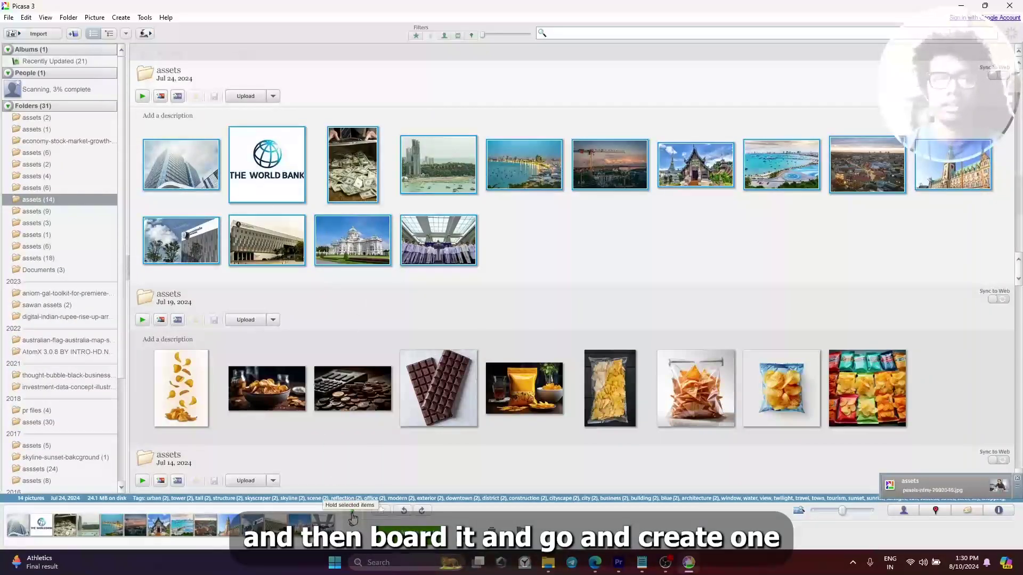
pyautogui.click(122, 18)
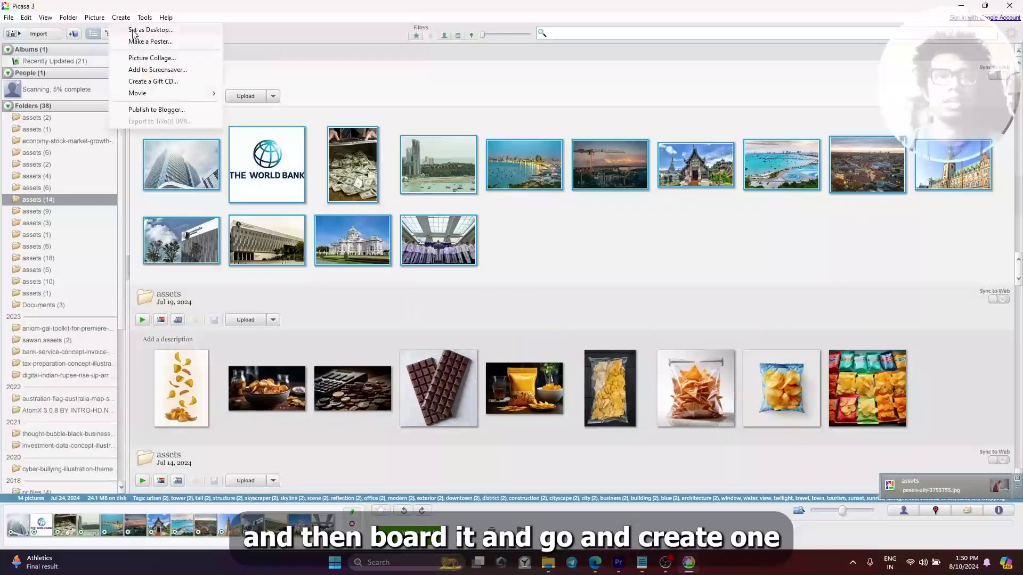
# Create a Picture Collage and rearrange the throne-hall, office-building, logo and palace photos
pyautogui.click(154, 59)
pyautogui.moveTo(696, 263); pyautogui.dragTo(542, 238)
pyautogui.moveTo(790, 158); pyautogui.dragTo(739, 303)
pyautogui.moveTo(716, 232)
pyautogui.mouseDown()
pyautogui.moveTo(830, 250)
pyautogui.moveTo(737, 193)
pyautogui.moveTo(709, 234)
pyautogui.mouseUp()
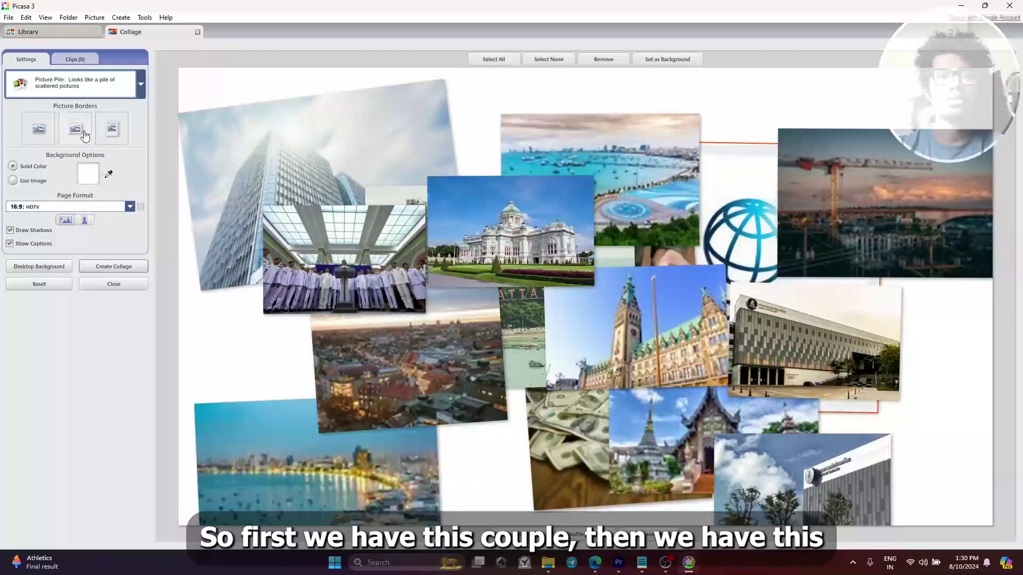
pyautogui.moveTo(514, 220); pyautogui.dragTo(292, 308)
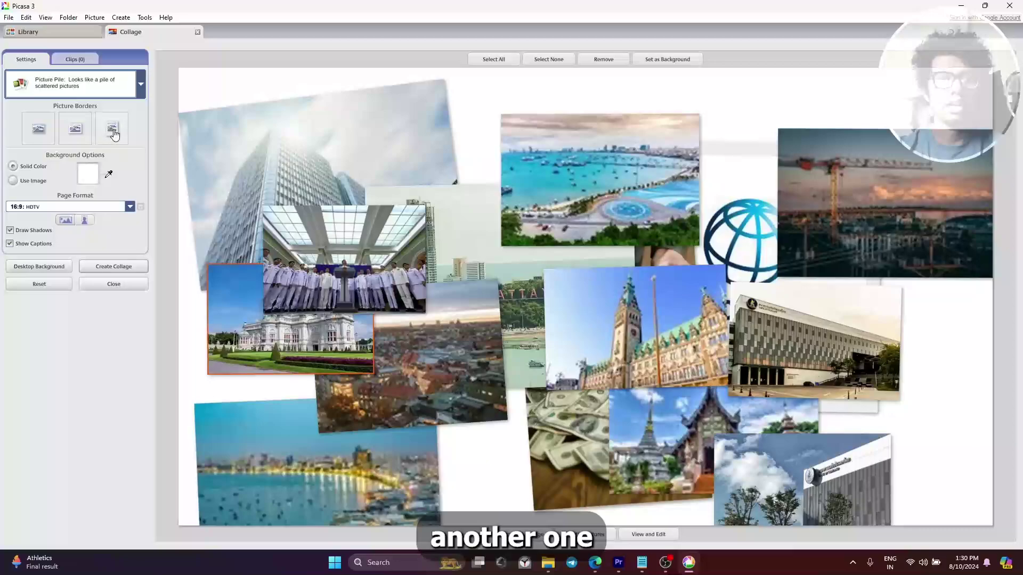
# Give the palace photo a thick white frame and switch the collage layout to Mosaic
pyautogui.click(112, 131)
pyautogui.click(140, 85)
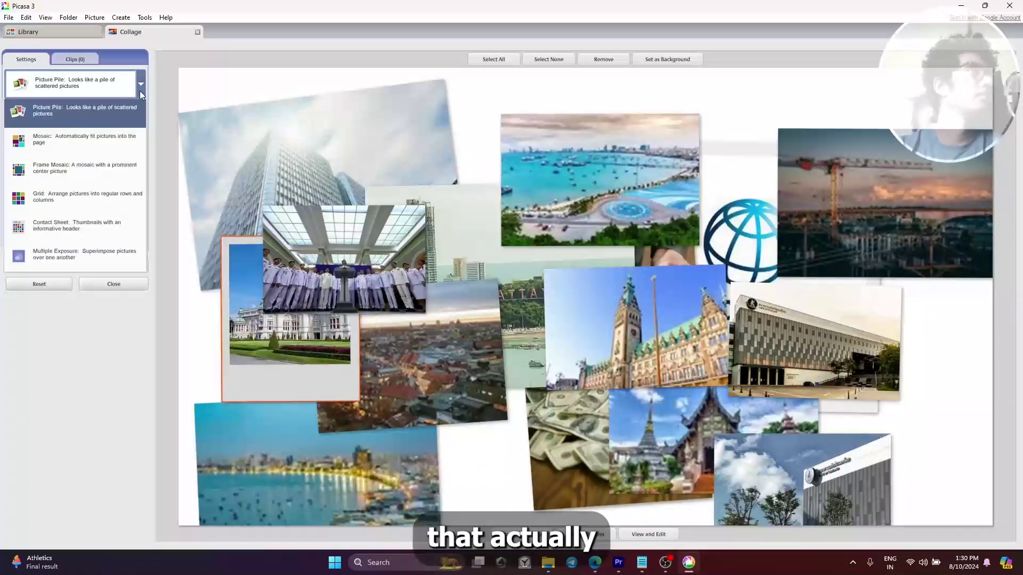
pyautogui.click(103, 139)
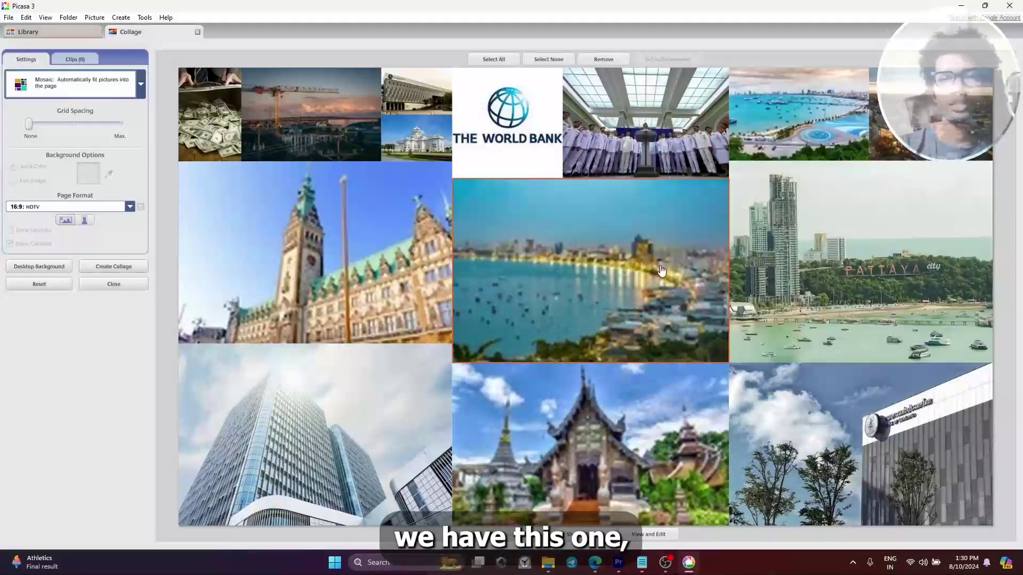
# Switch the collage layout to Frame Mosaic
pyautogui.click(141, 84)
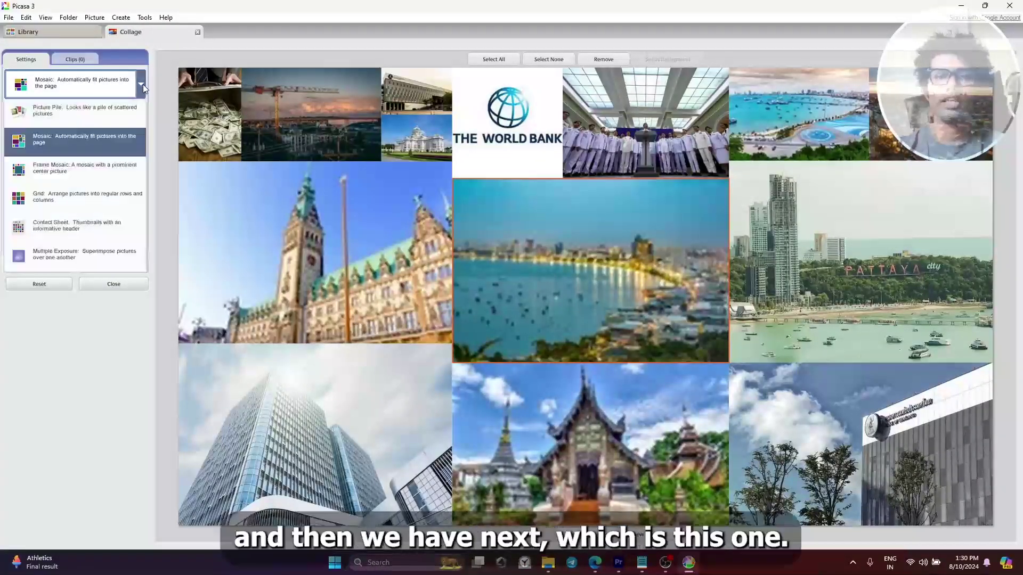
pyautogui.click(80, 167)
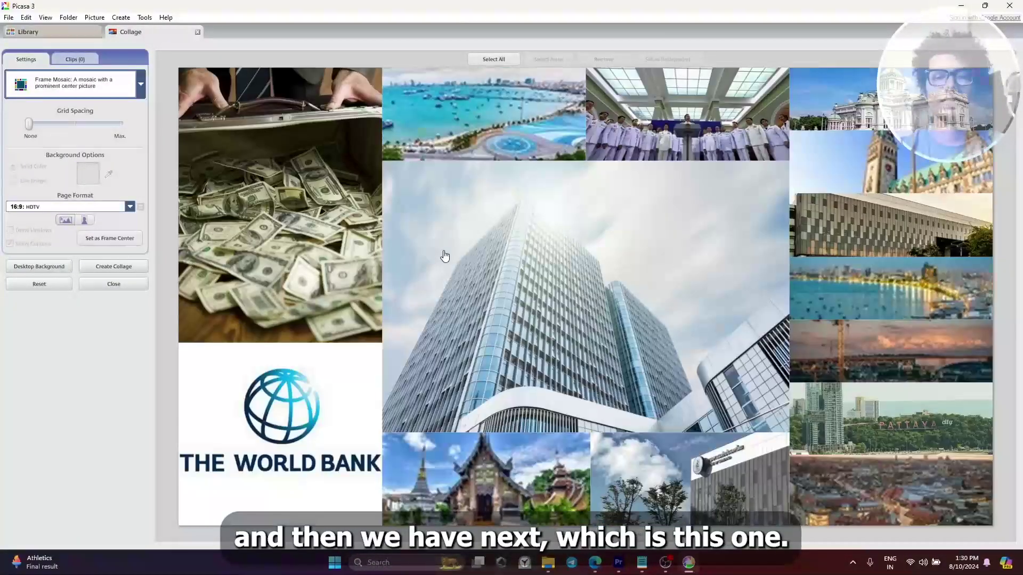
pyautogui.click(142, 83)
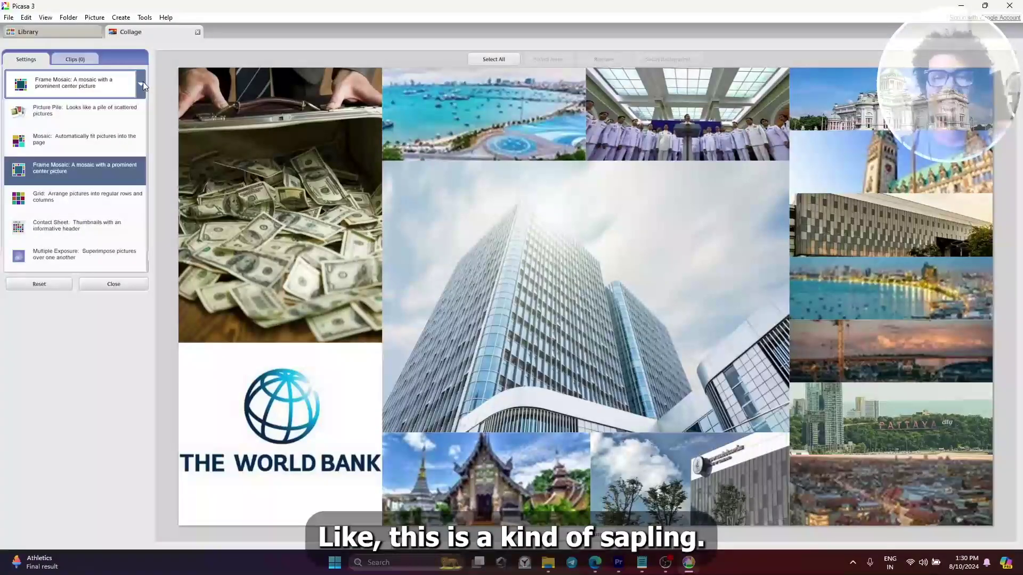
pyautogui.press('Escape')
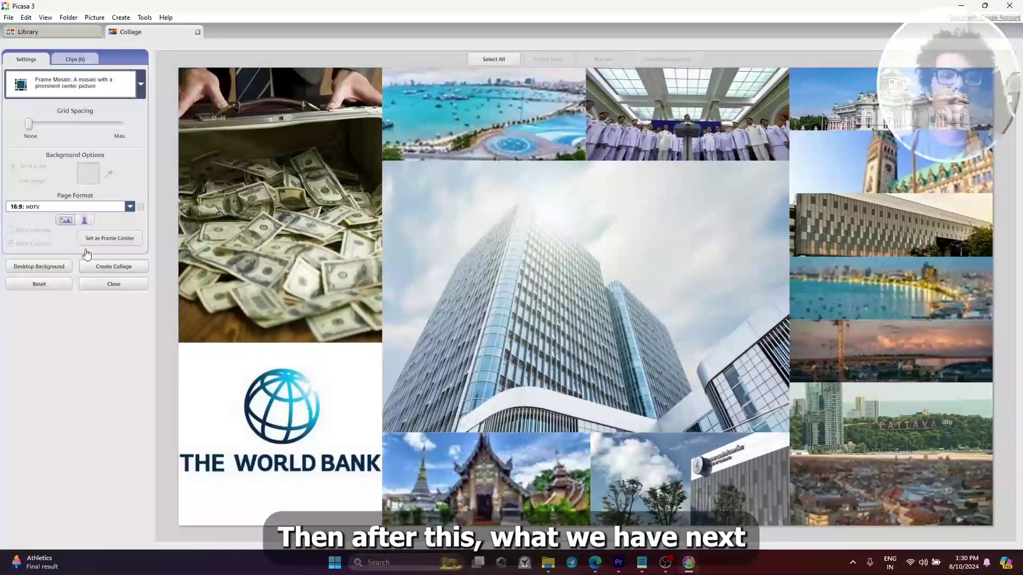
# Change the collage layout to Contact Sheet with the "assets, July 2024" header
pyautogui.click(620, 254)
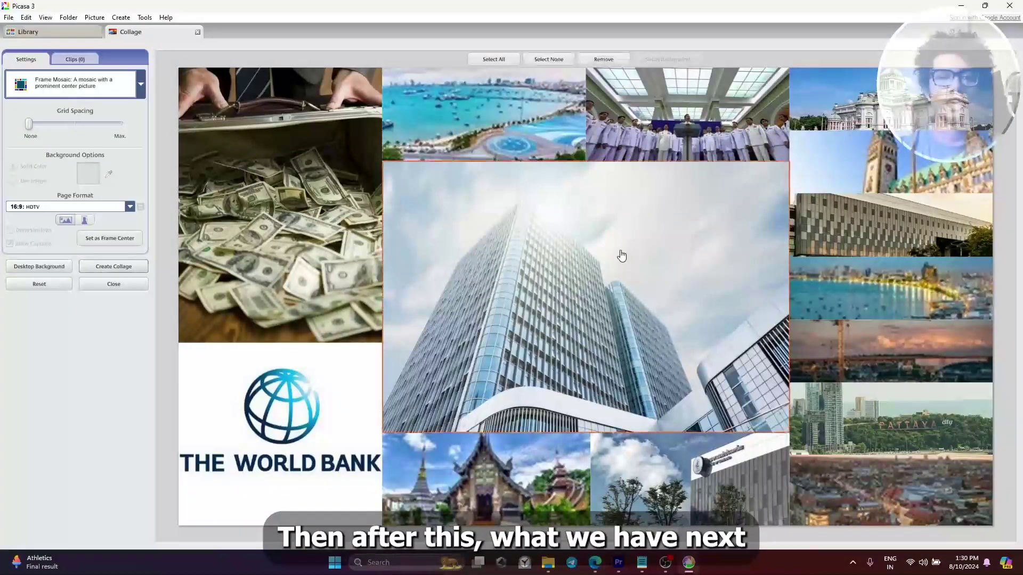
pyautogui.click(75, 59)
pyautogui.click(26, 59)
pyautogui.click(141, 85)
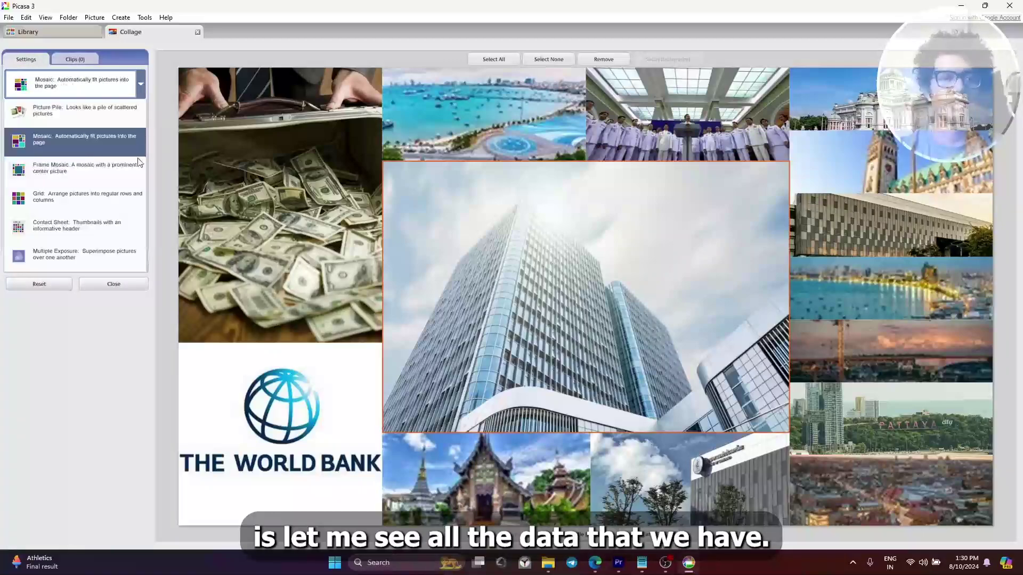
pyautogui.click(94, 228)
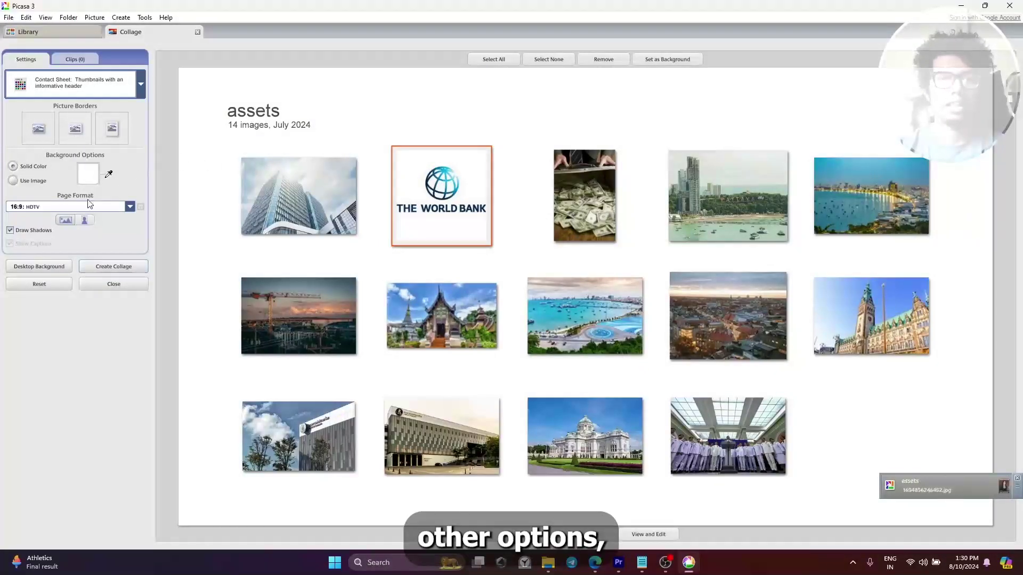
# Make the contact-sheet background green and apply polaroid-style borders to all 14 thumbnails
pyautogui.click(88, 173)
pyautogui.click(86, 127)
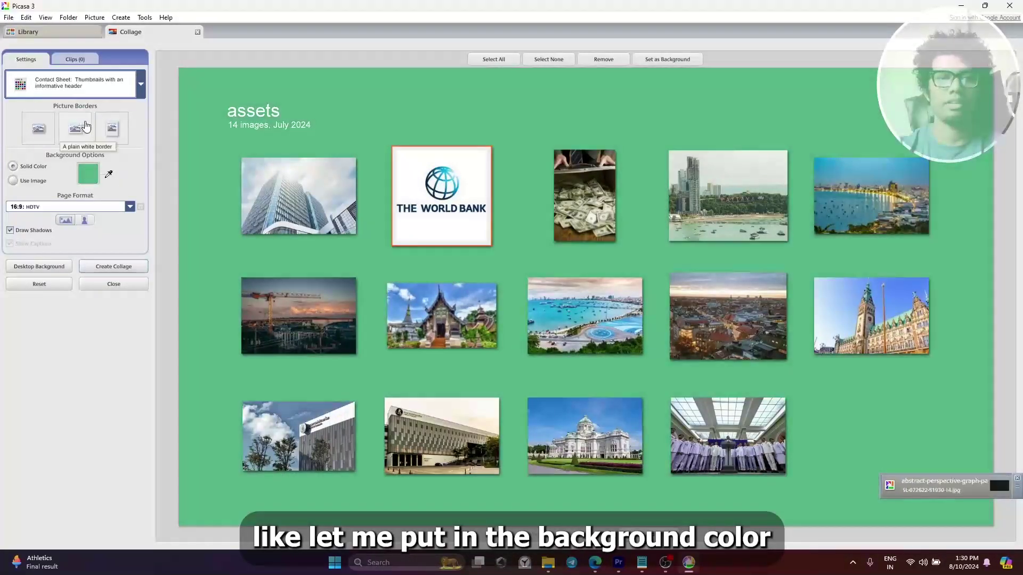
pyautogui.click(104, 128)
pyautogui.click(263, 230)
pyautogui.hotkey('ctrl', 'a')
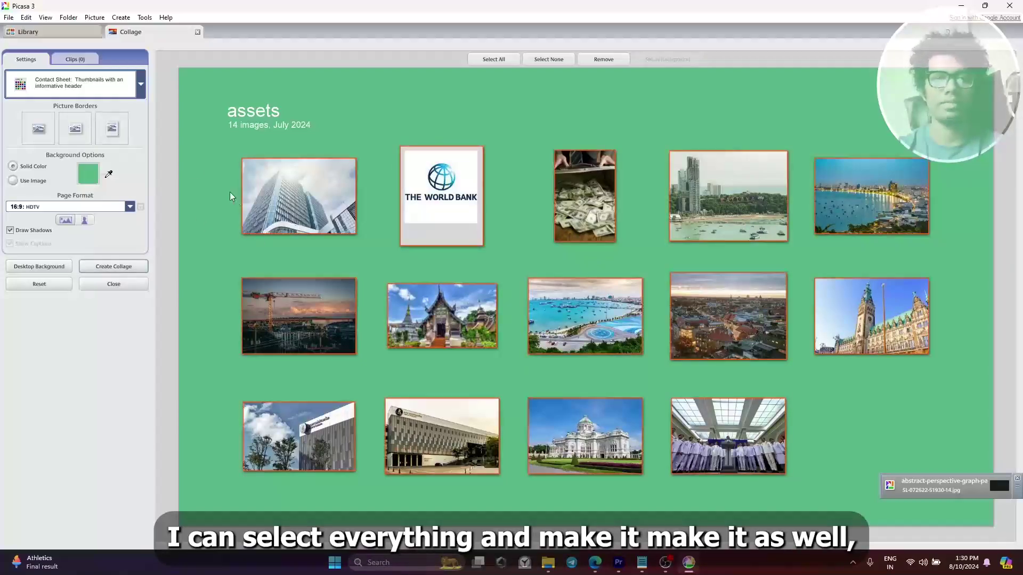
pyautogui.click(107, 133)
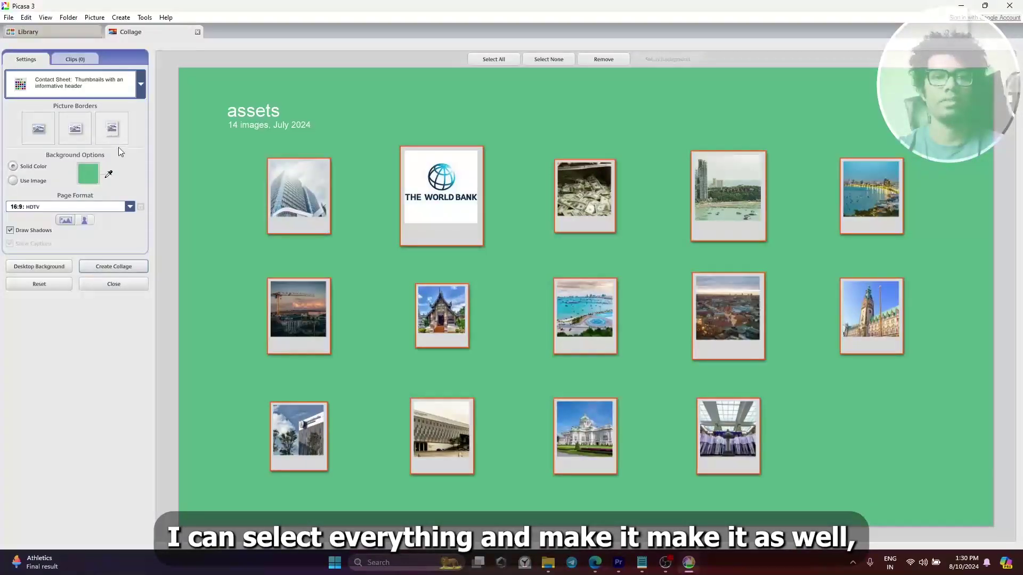
# Switch the collage to Mosaic, then to Picture Pile with white captioned borders
pyautogui.click(128, 84)
pyautogui.click(69, 108)
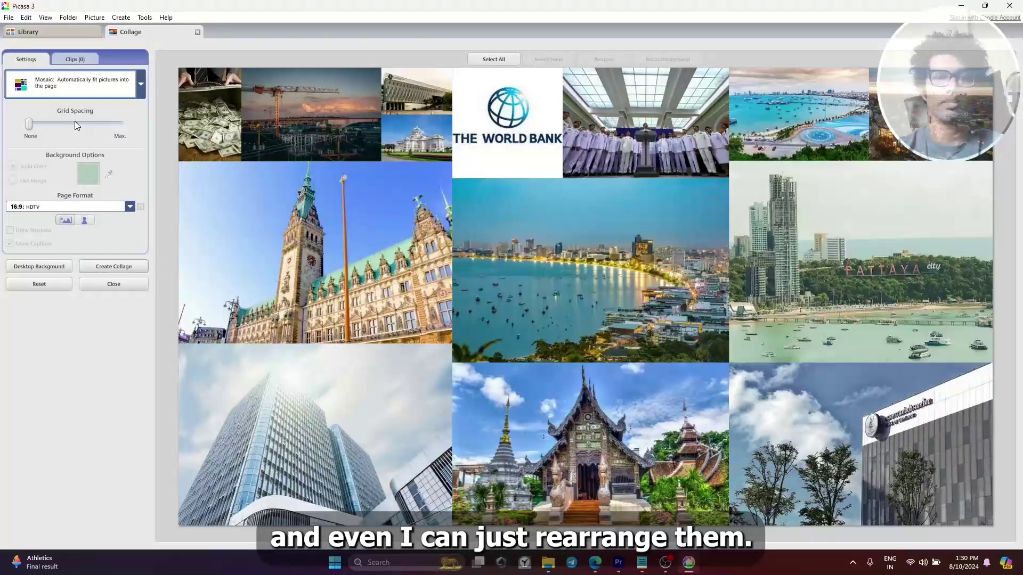
pyautogui.click(80, 83)
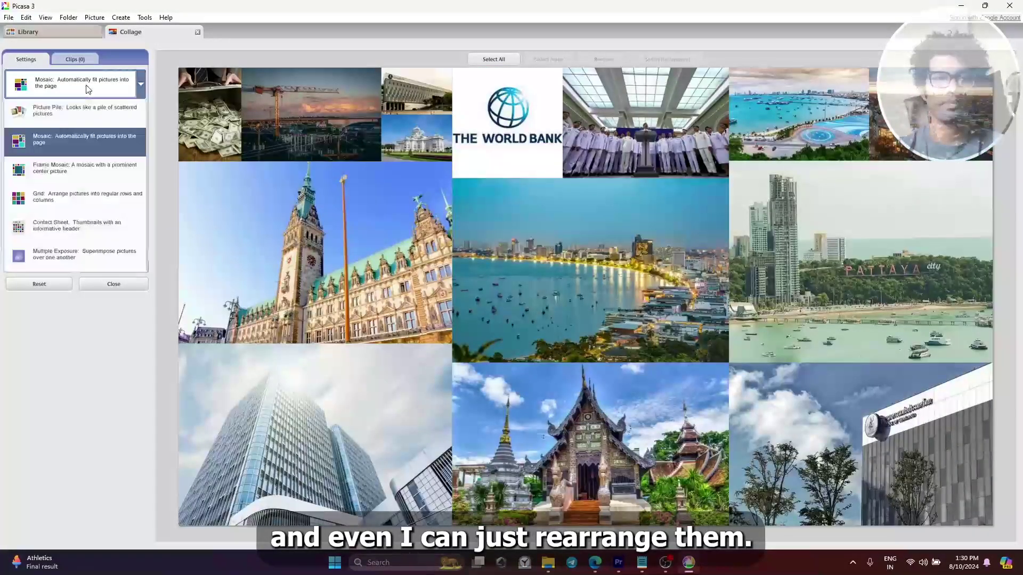
pyautogui.click(64, 122)
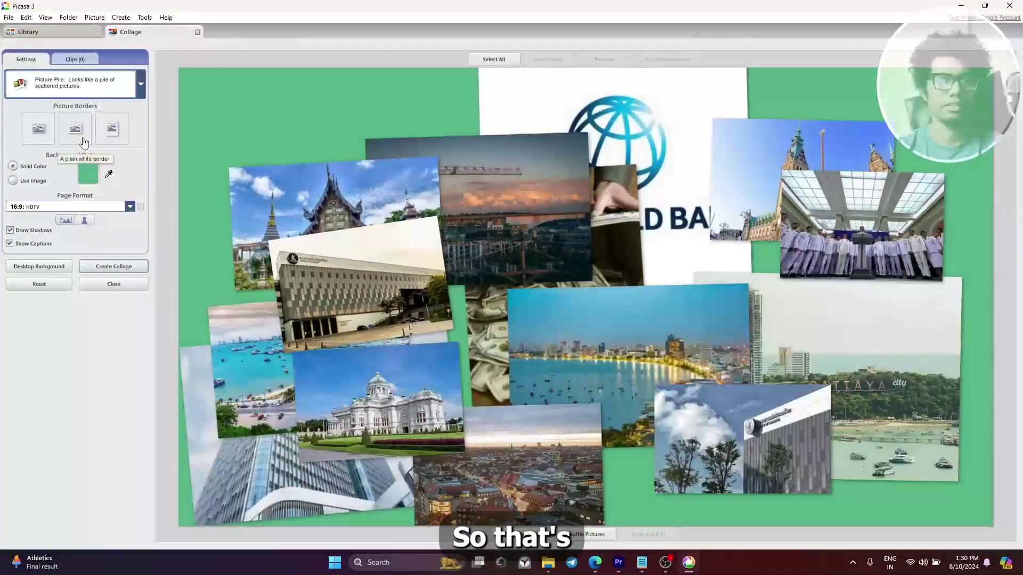
pyautogui.click(111, 128)
# Rearrange the piled photos, moving the World Bank photo to the top right
pyautogui.click(518, 237)
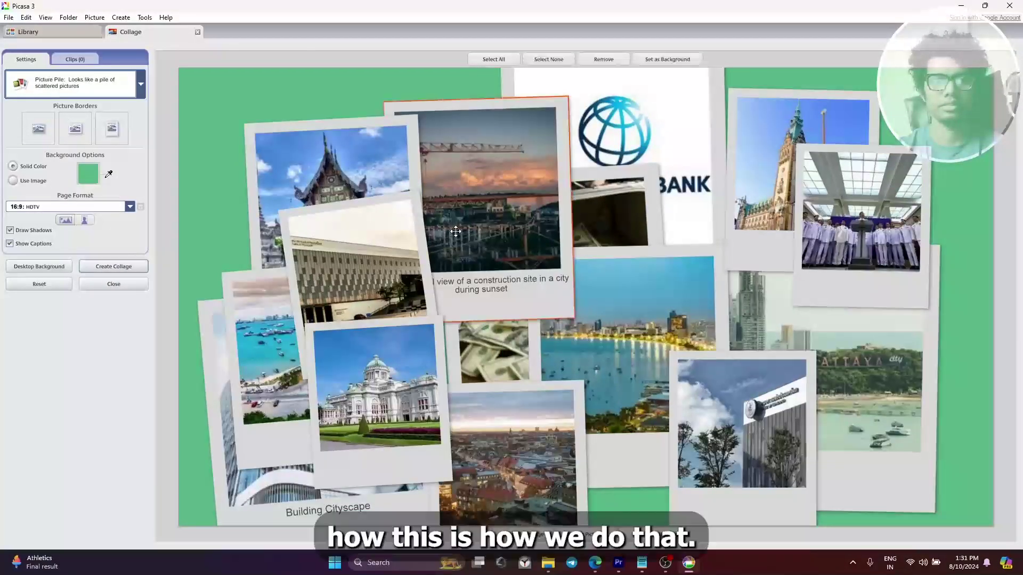
pyautogui.moveTo(518, 238); pyautogui.dragTo(648, 248)
pyautogui.moveTo(829, 282); pyautogui.dragTo(780, 346)
pyautogui.moveTo(738, 381); pyautogui.dragTo(703, 372)
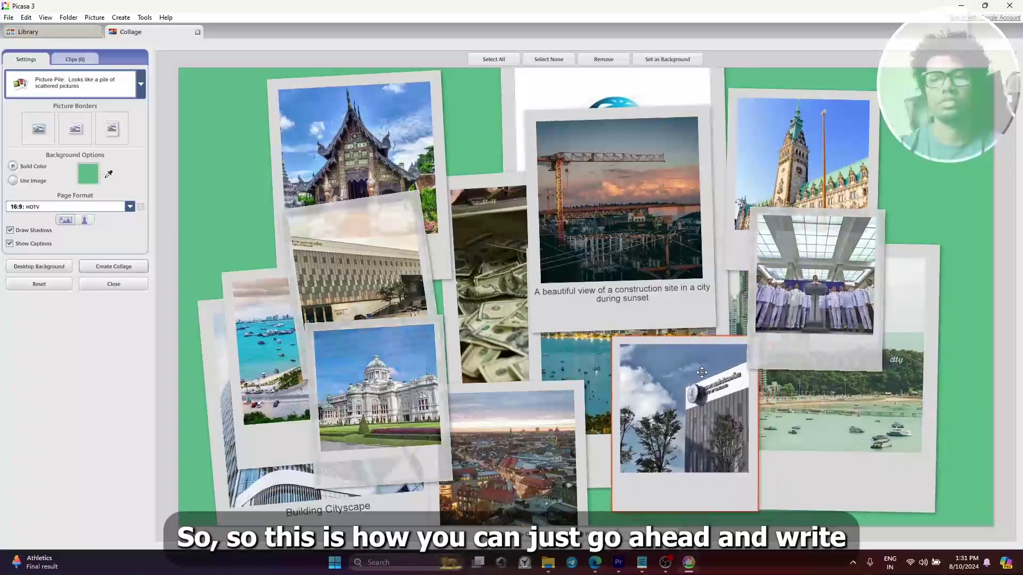
pyautogui.moveTo(645, 273); pyautogui.dragTo(621, 270)
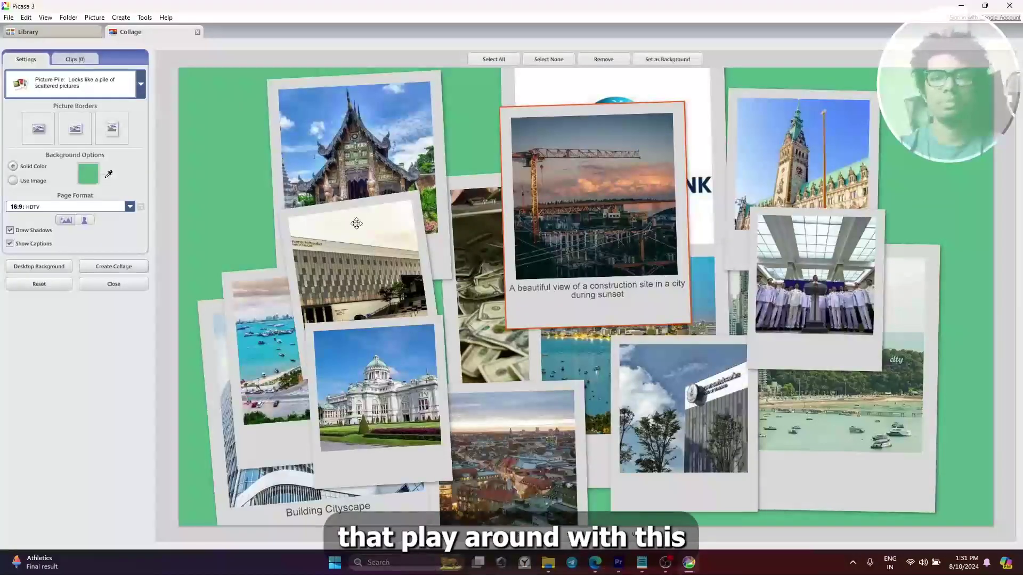
pyautogui.moveTo(592, 213); pyautogui.dragTo(511, 325)
pyautogui.moveTo(479, 282); pyautogui.dragTo(554, 213)
pyautogui.moveTo(807, 160); pyautogui.dragTo(943, 291)
pyautogui.moveTo(602, 101); pyautogui.dragTo(797, 101)
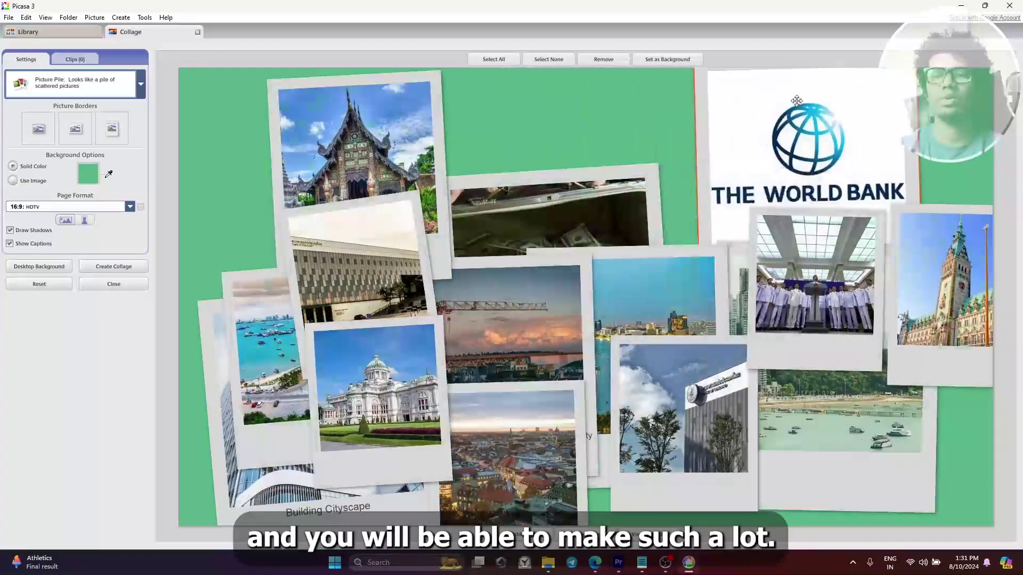
# Set a picture as the collage background, check the browser's Picasa page, then return
pyautogui.click(568, 138)
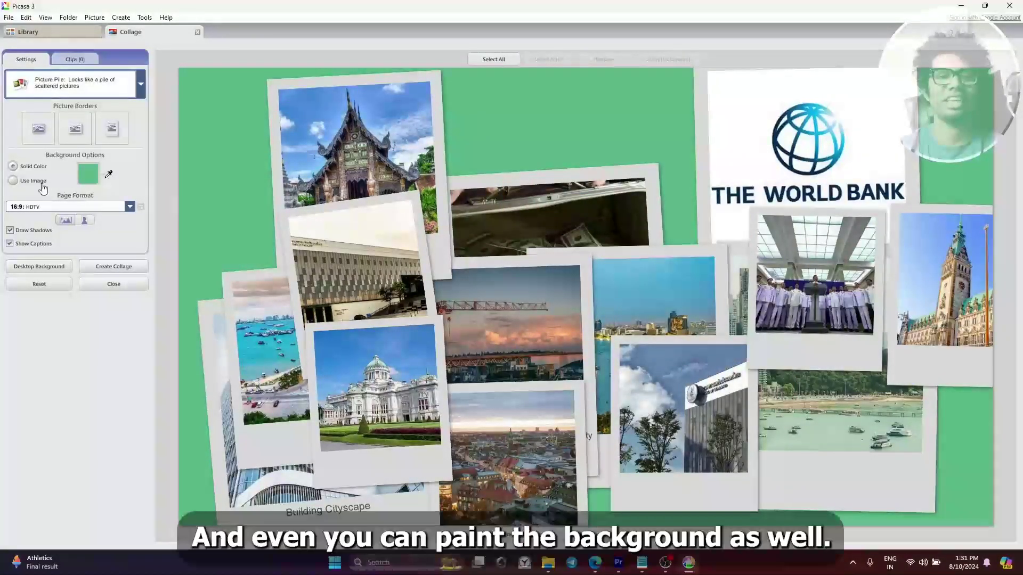
pyautogui.click(23, 182)
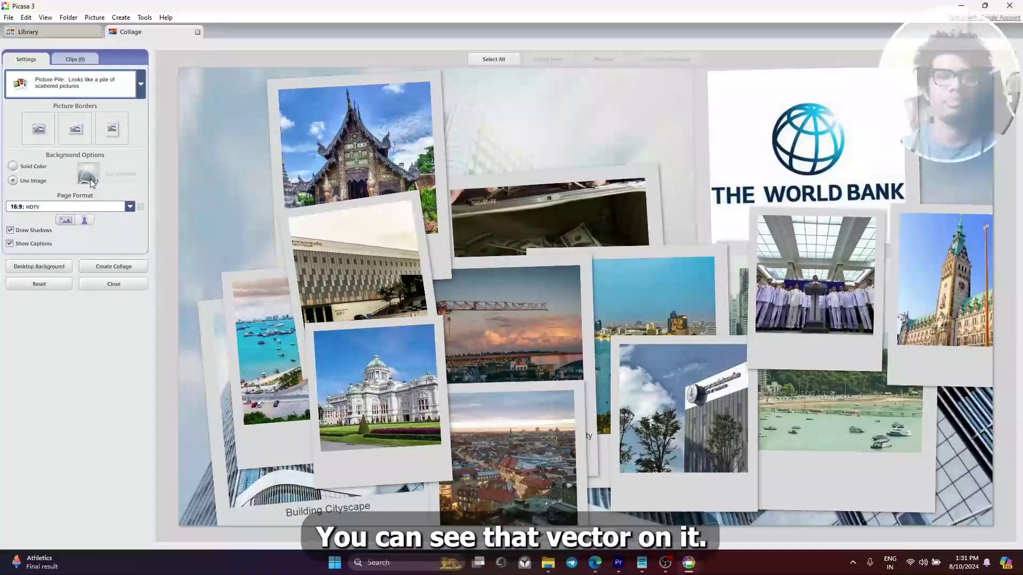
pyautogui.hotkey('alt', 'Tab')
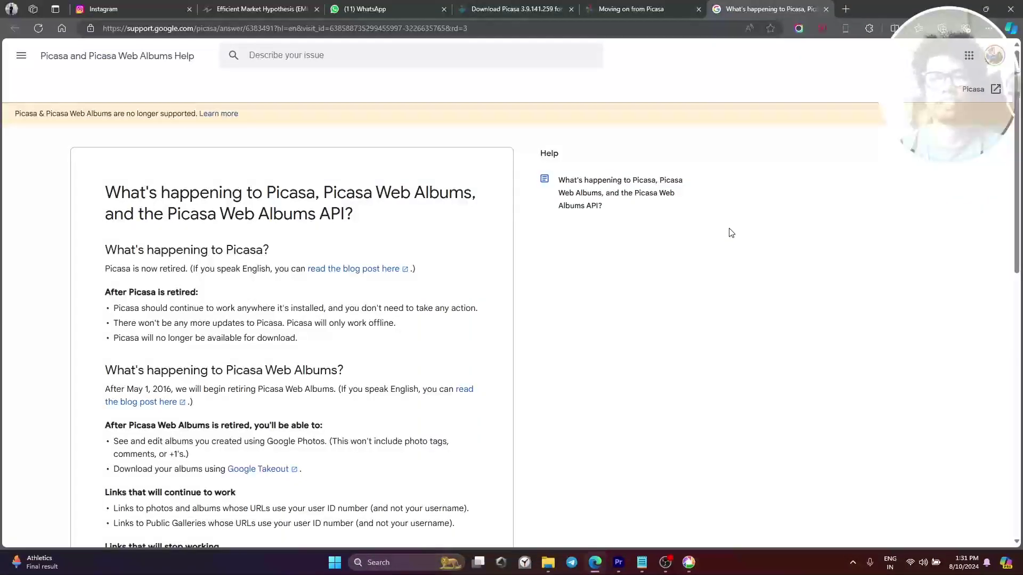
pyautogui.click(669, 5)
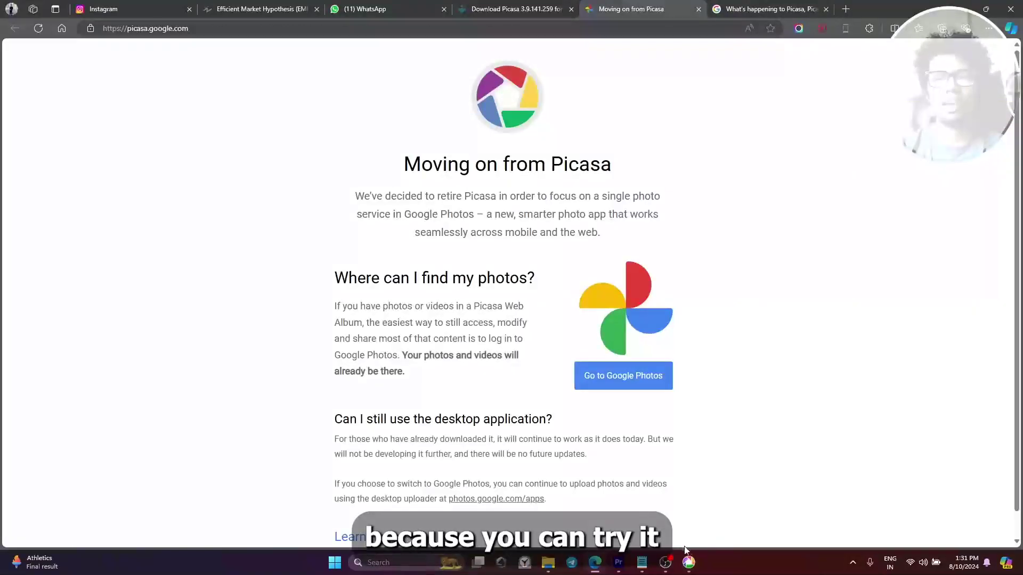
pyautogui.hotkey('alt', 'Tab')
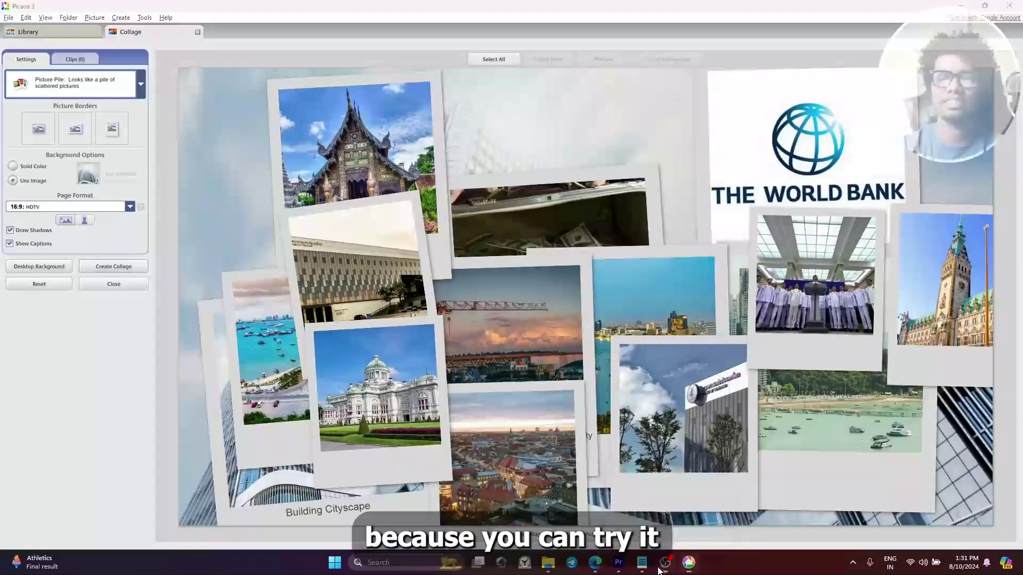
# Remove the construction-site and temple photos from the collage
pyautogui.click(665, 562)
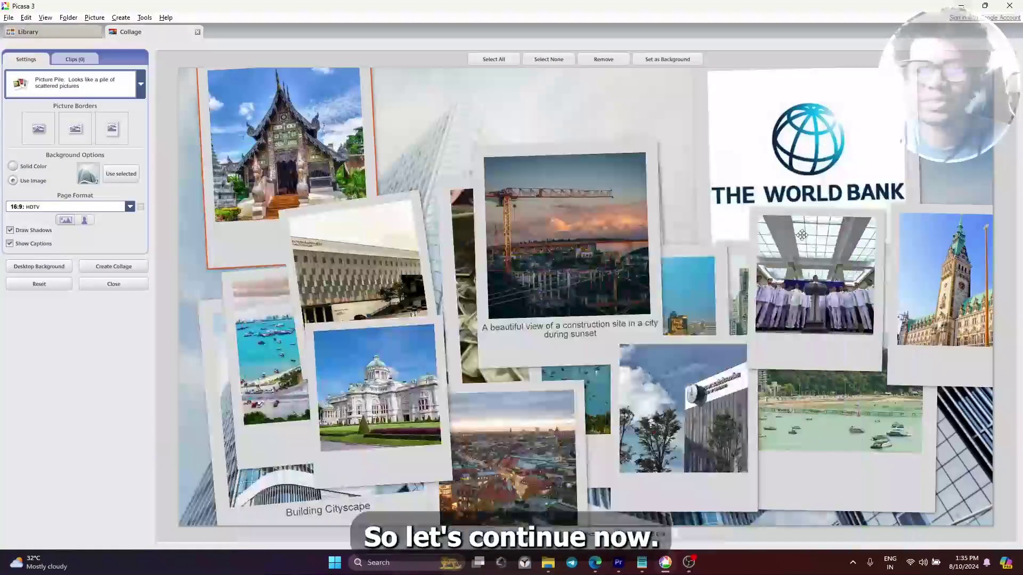
pyautogui.moveTo(570, 256); pyautogui.dragTo(615, 253)
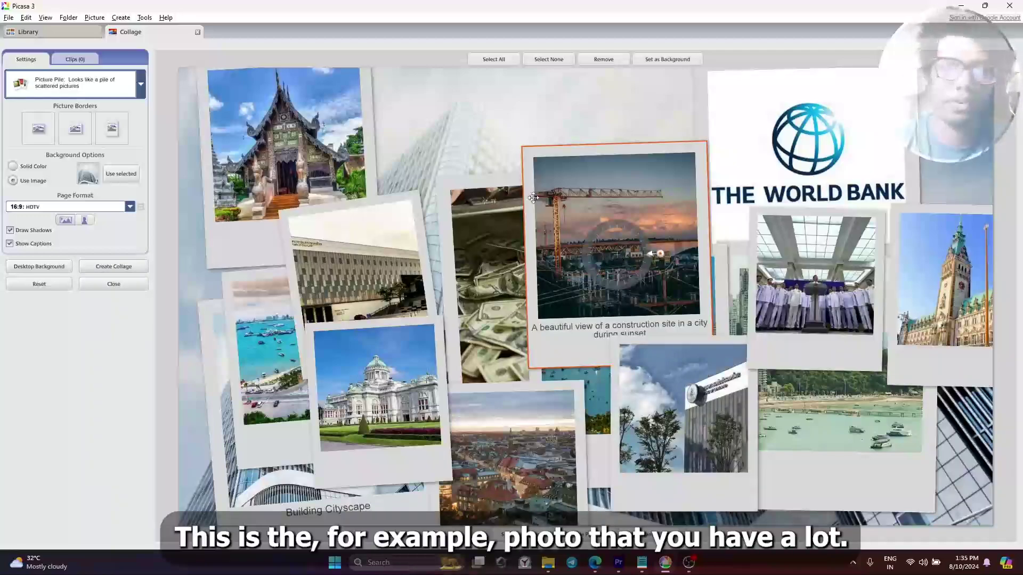
pyautogui.click(293, 189)
pyautogui.click(75, 59)
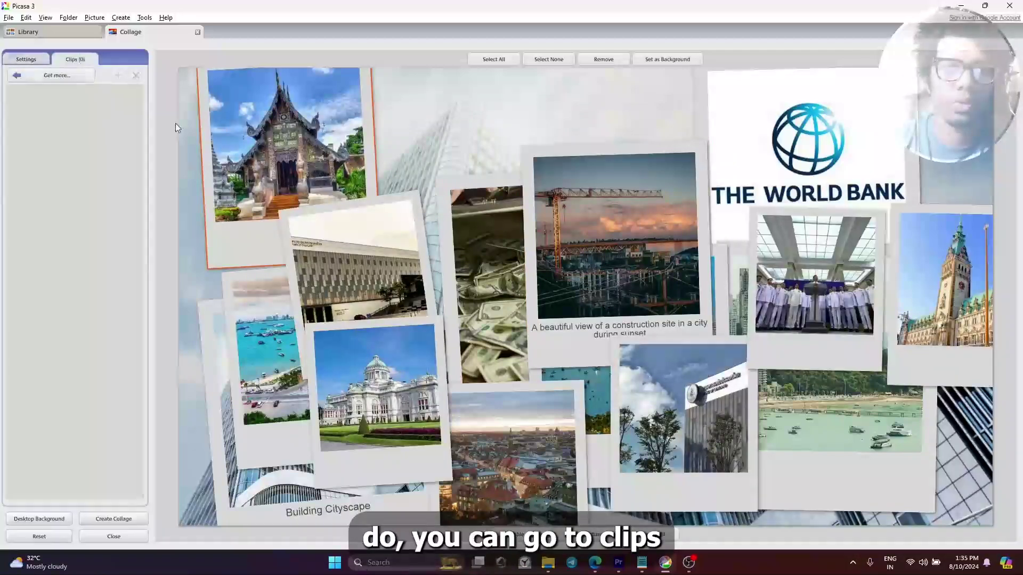
pyautogui.hotkey('ctrl', 'a')
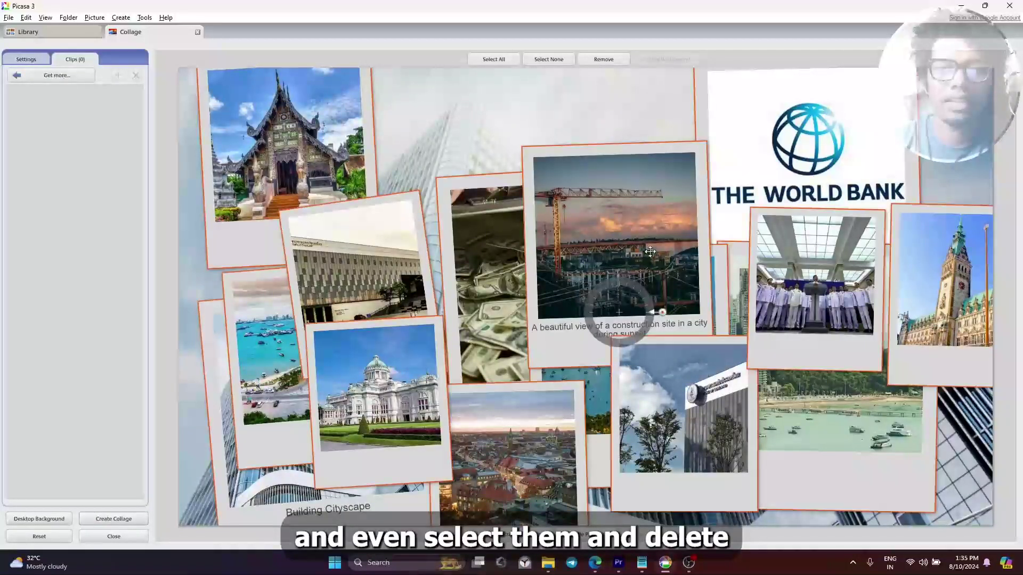
pyautogui.click(650, 252)
pyautogui.press('Delete')
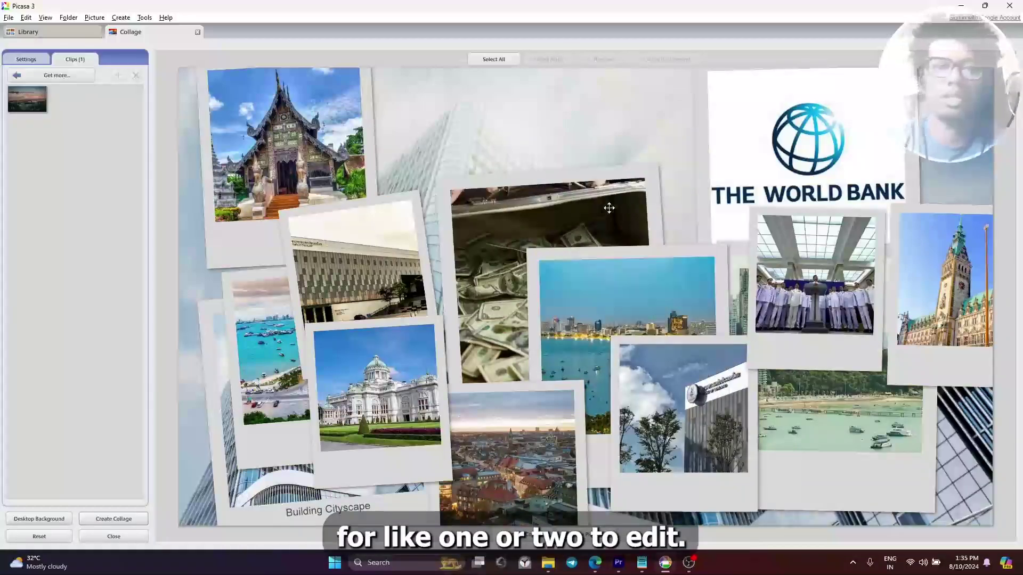
pyautogui.click(313, 131)
pyautogui.press('Delete')
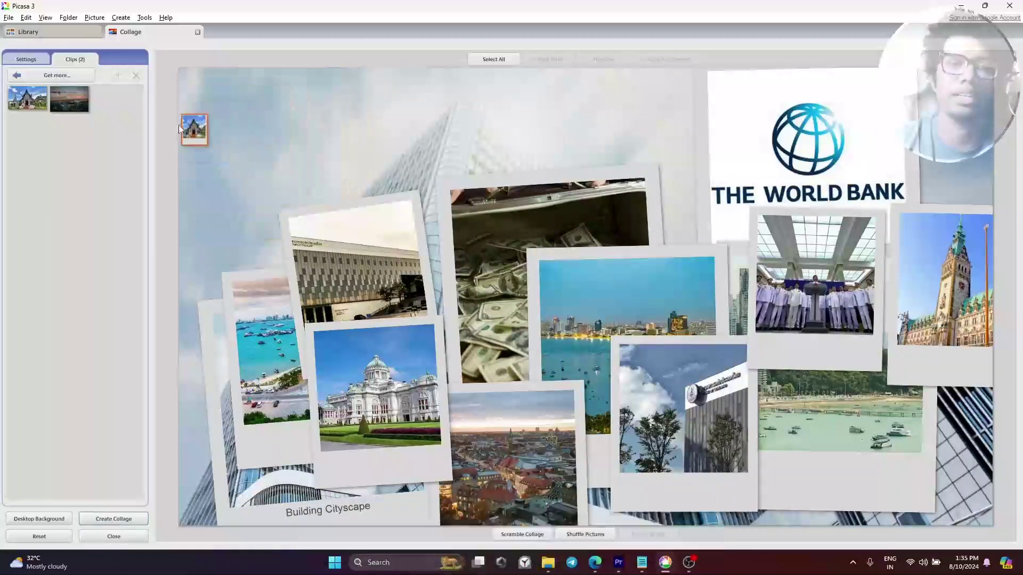
# Add the chips-bowl photo from the library and place it at the collage's upper left
pyautogui.click(78, 77)
pyautogui.scroll(-5, 292, 169)
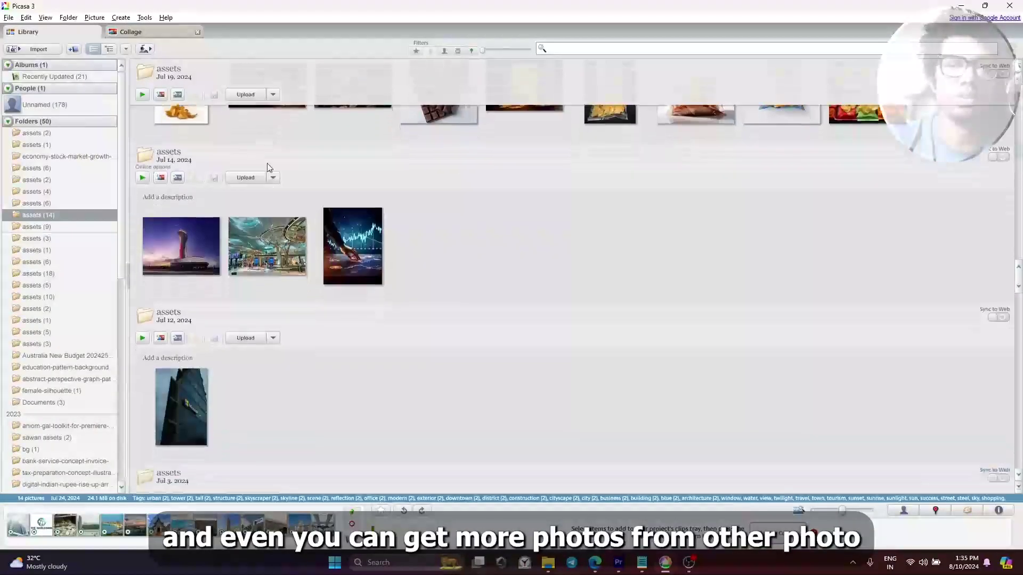
pyautogui.scroll(3, 292, 169)
pyautogui.click(281, 255)
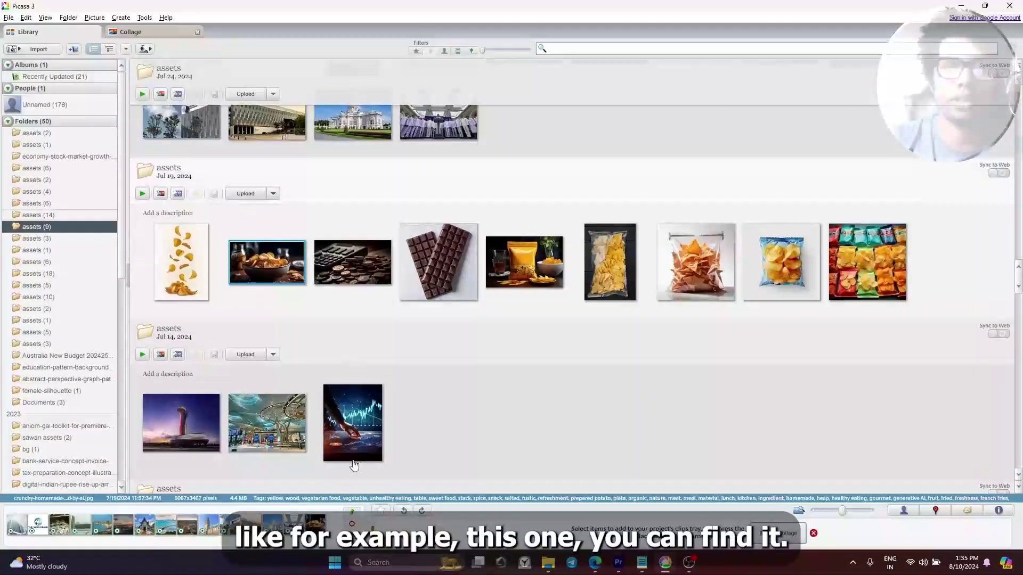
pyautogui.click(130, 31)
pyautogui.click(105, 316)
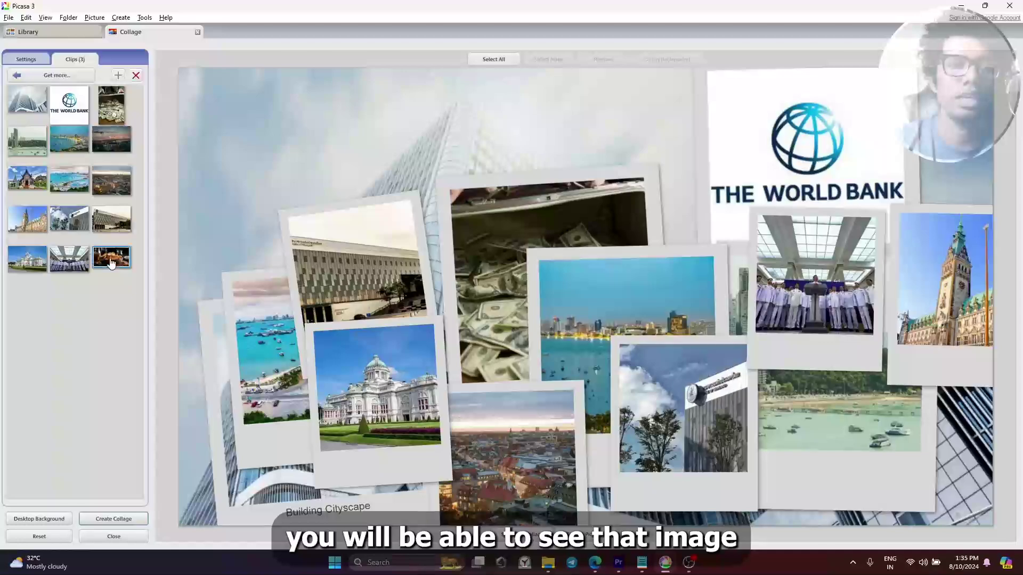
pyautogui.moveTo(111, 262); pyautogui.dragTo(370, 193)
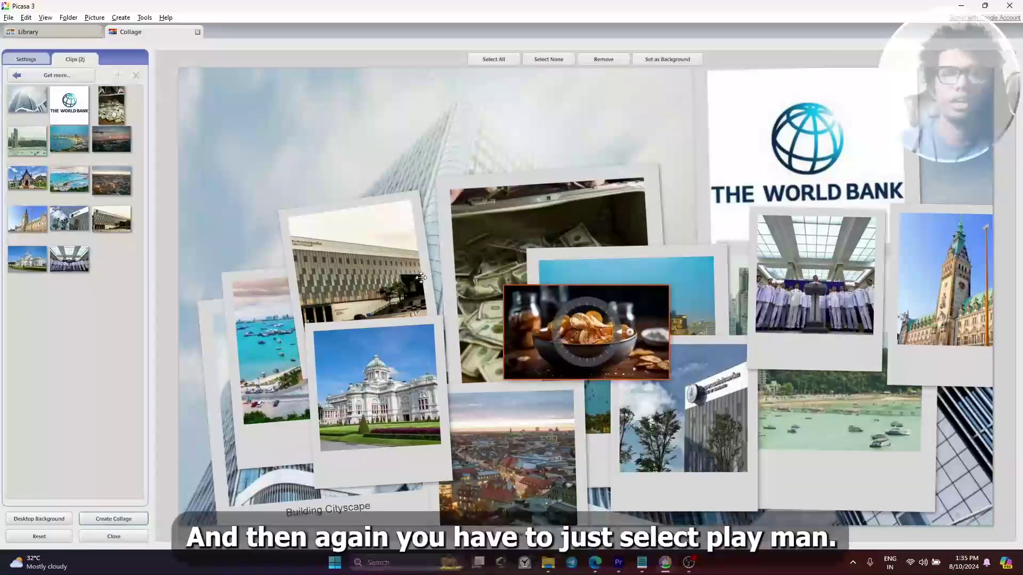
pyautogui.moveTo(676, 379); pyautogui.dragTo(481, 165)
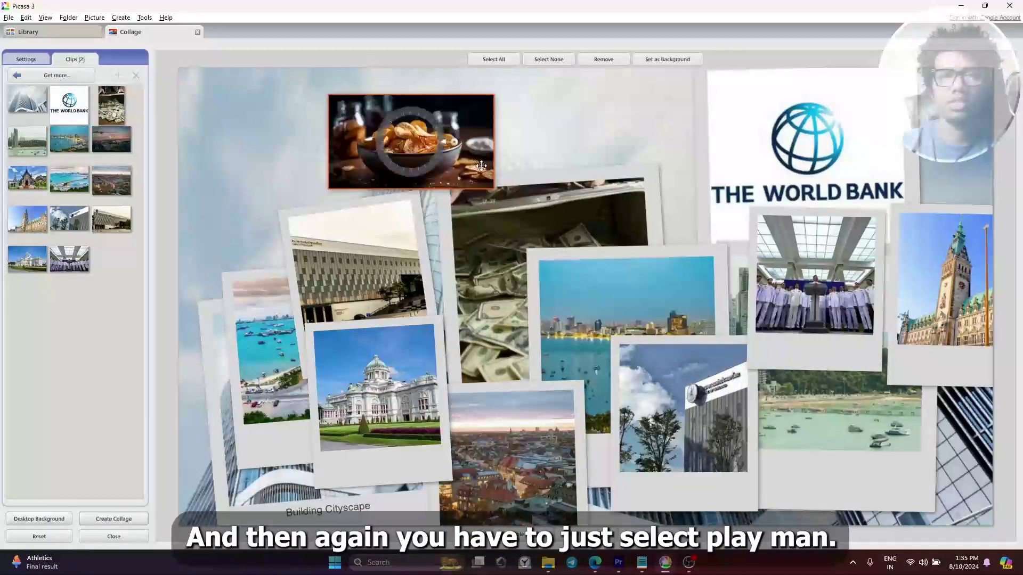
# Switch the collage layout to Grid
pyautogui.click(39, 61)
pyautogui.click(139, 85)
pyautogui.click(110, 193)
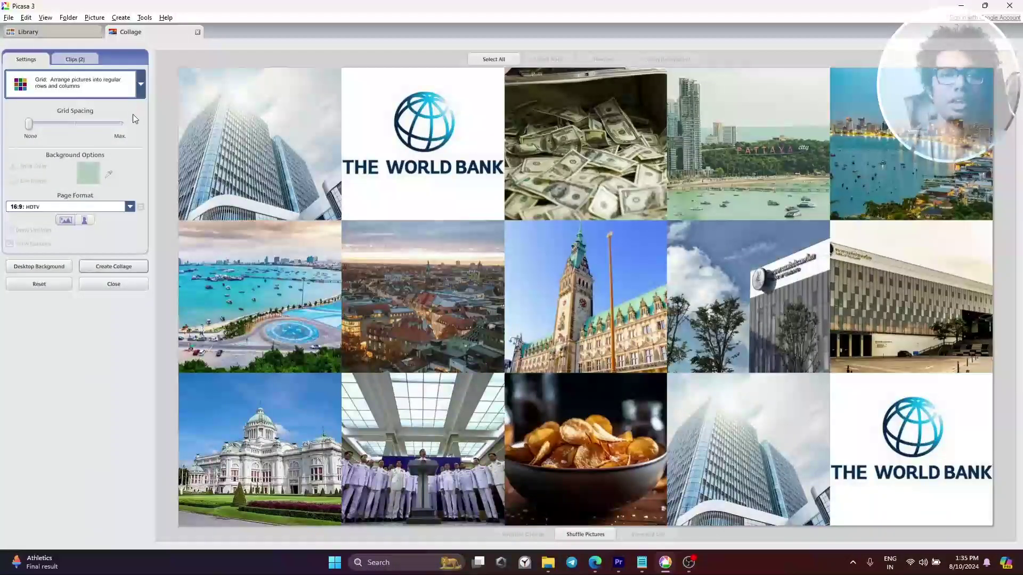
# Switch the collage layout back to Picture Pile
pyautogui.click(74, 60)
pyautogui.click(26, 59)
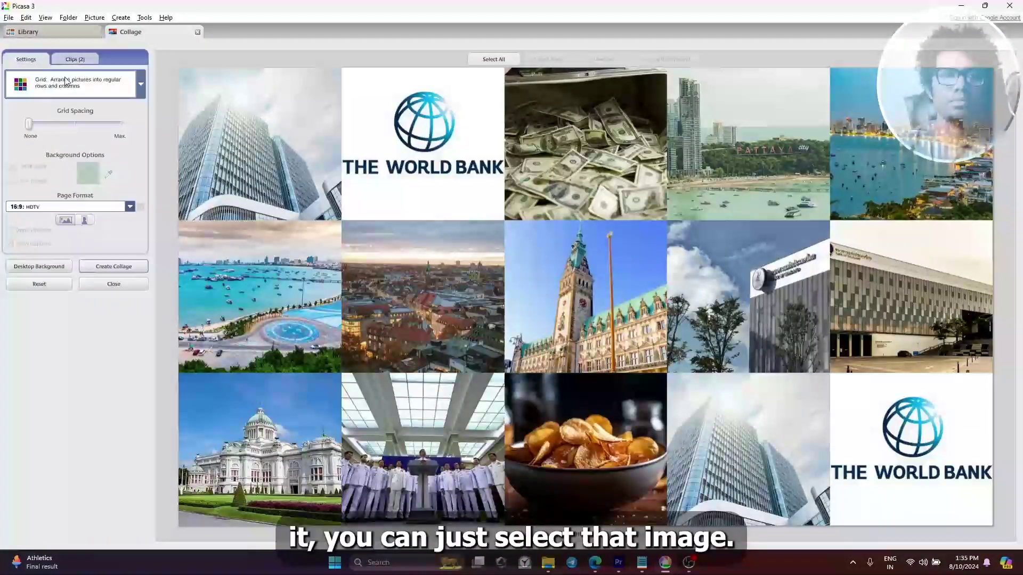
pyautogui.click(74, 59)
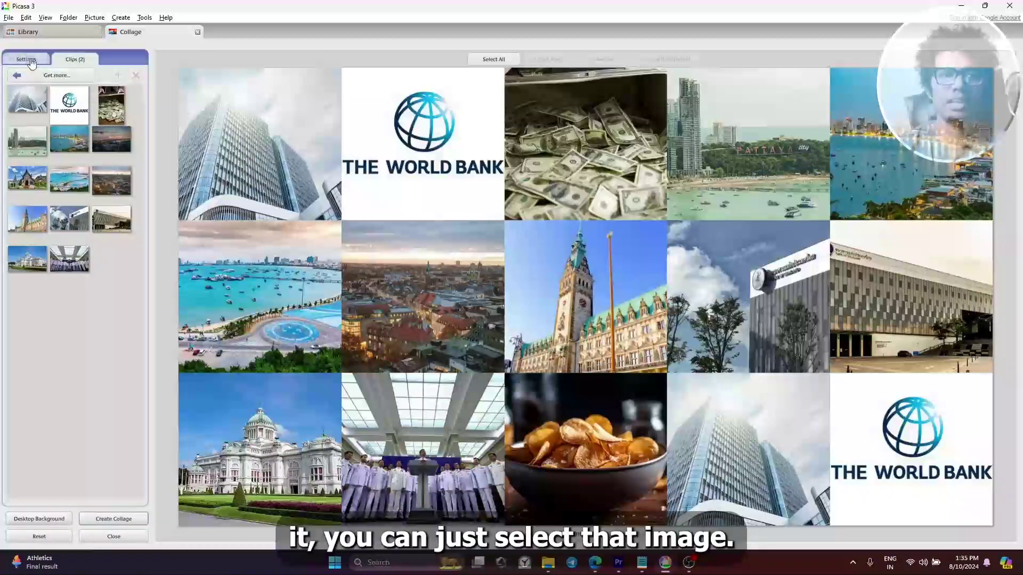
pyautogui.click(32, 63)
pyautogui.click(501, 185)
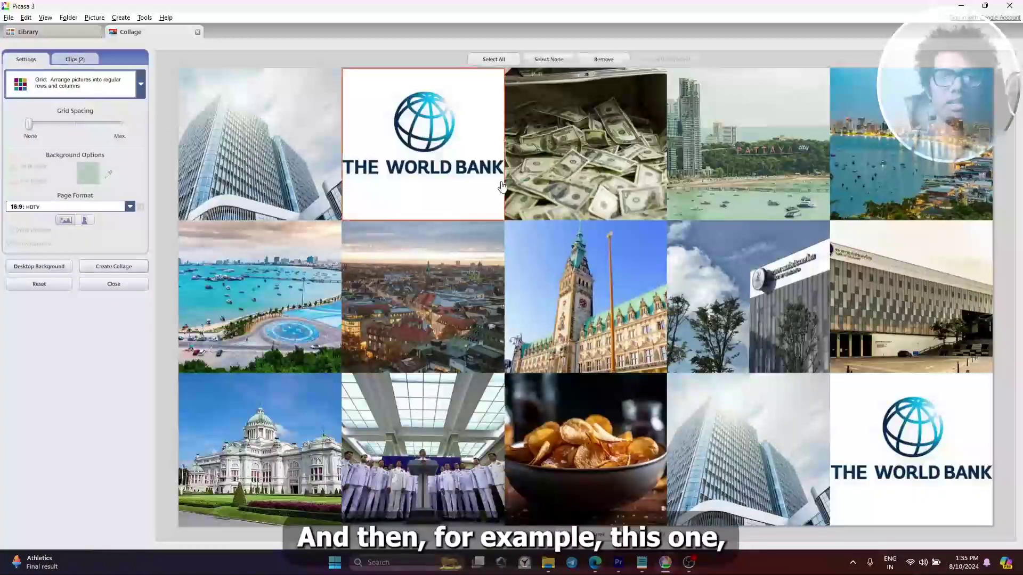
pyautogui.click(575, 386)
pyautogui.click(141, 84)
pyautogui.click(116, 107)
# Place the frameless chips photo near the centre and move the skyline photo upper right
pyautogui.moveTo(832, 446); pyautogui.dragTo(498, 246)
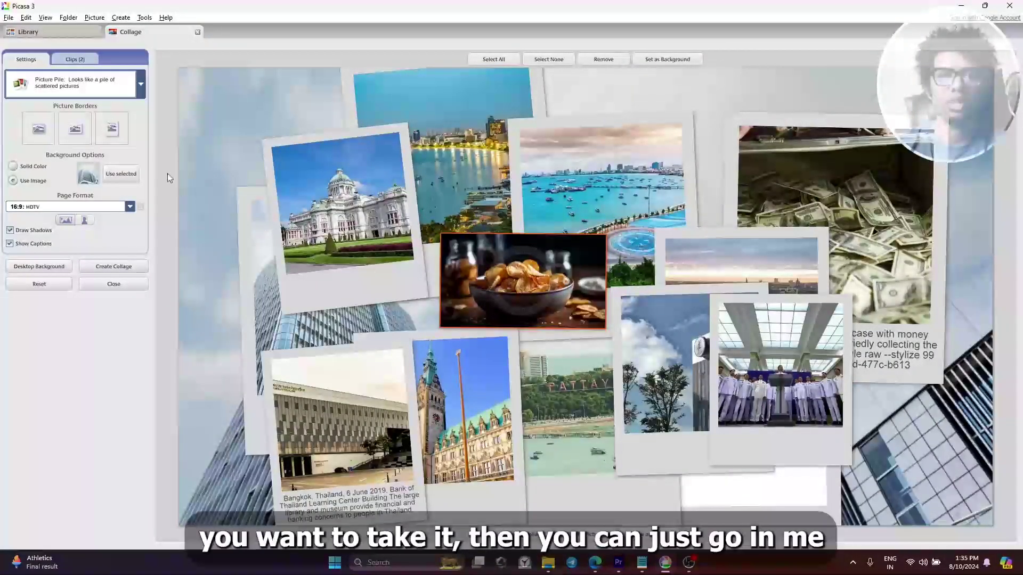
pyautogui.click(37, 126)
pyautogui.moveTo(448, 303); pyautogui.dragTo(486, 259)
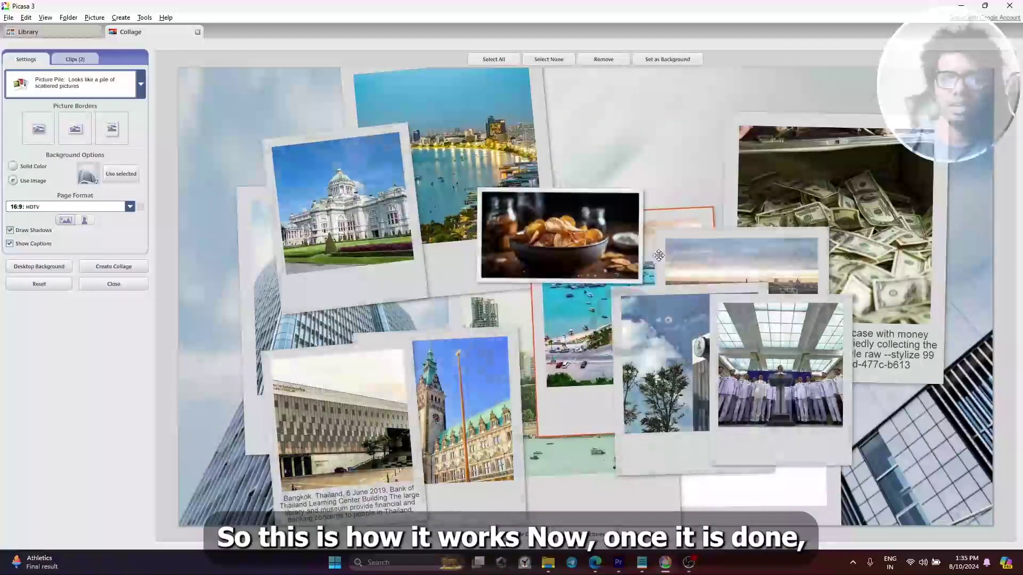
pyautogui.click(711, 146)
pyautogui.moveTo(510, 148); pyautogui.dragTo(758, 179)
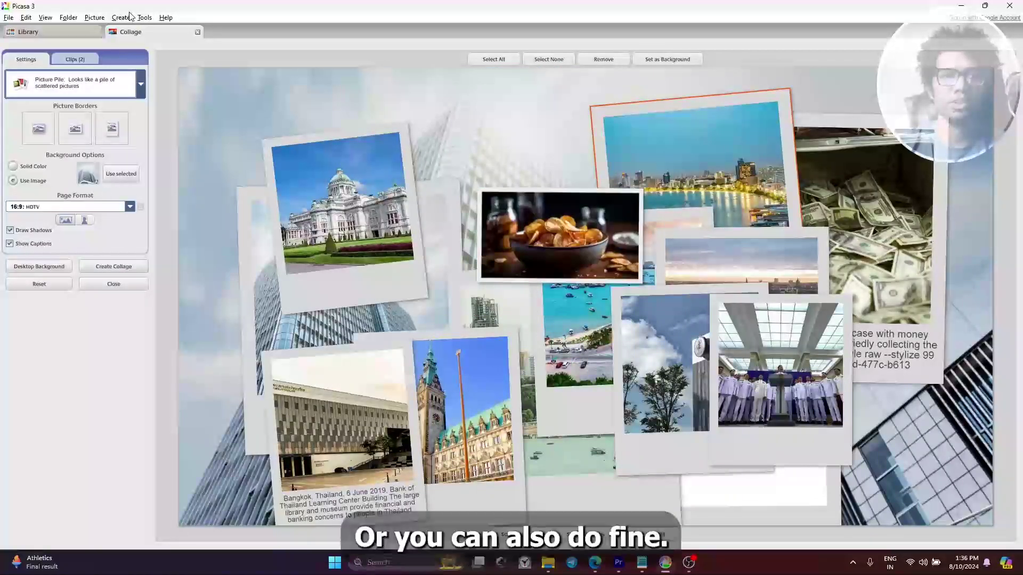
# Create the collage as assets.jpg and begin adding ABC text at its upper left
pyautogui.click(16, 20)
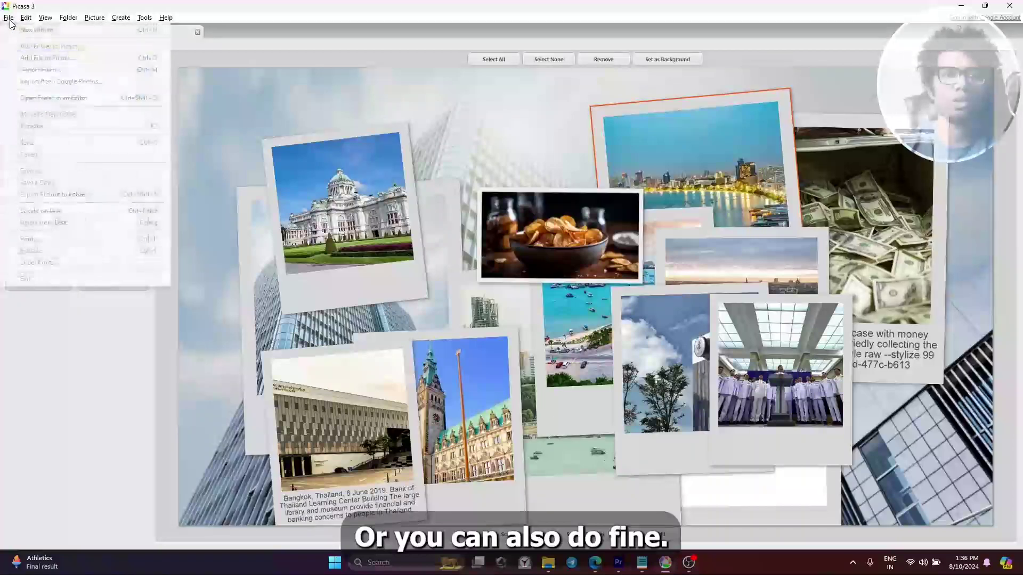
pyautogui.moveTo(78, 22)
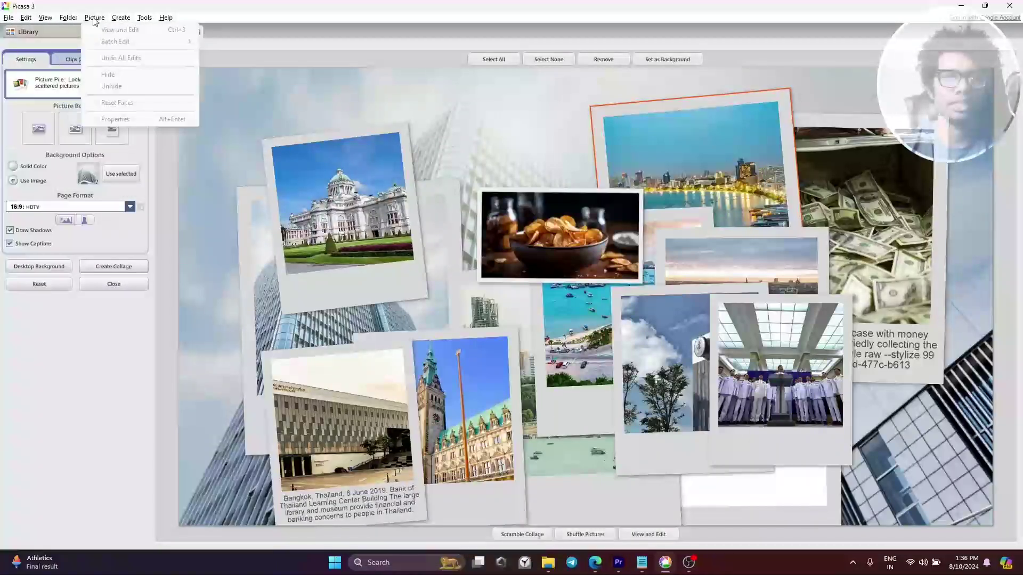
pyautogui.click(548, 352)
pyautogui.click(99, 268)
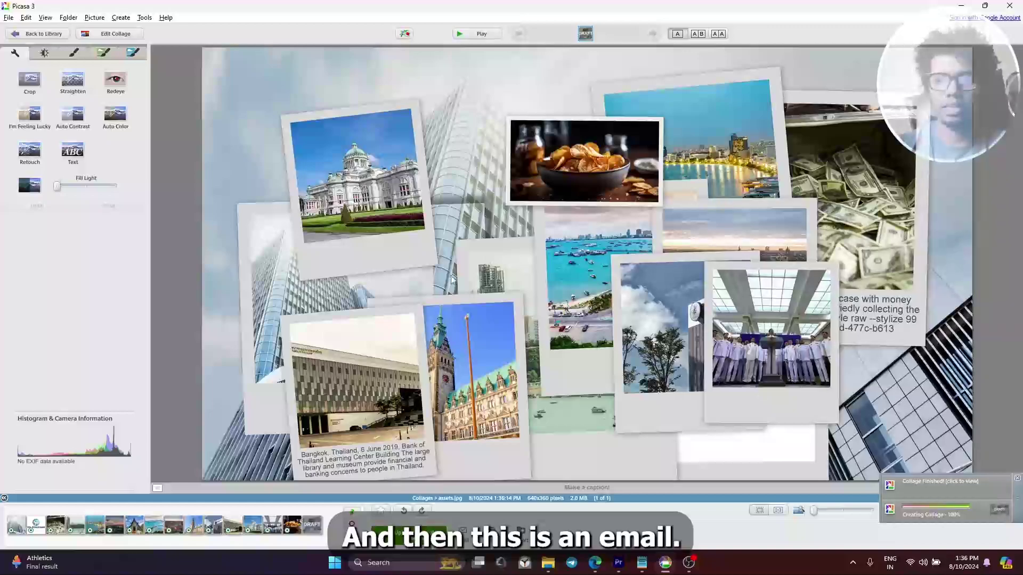
pyautogui.click(74, 155)
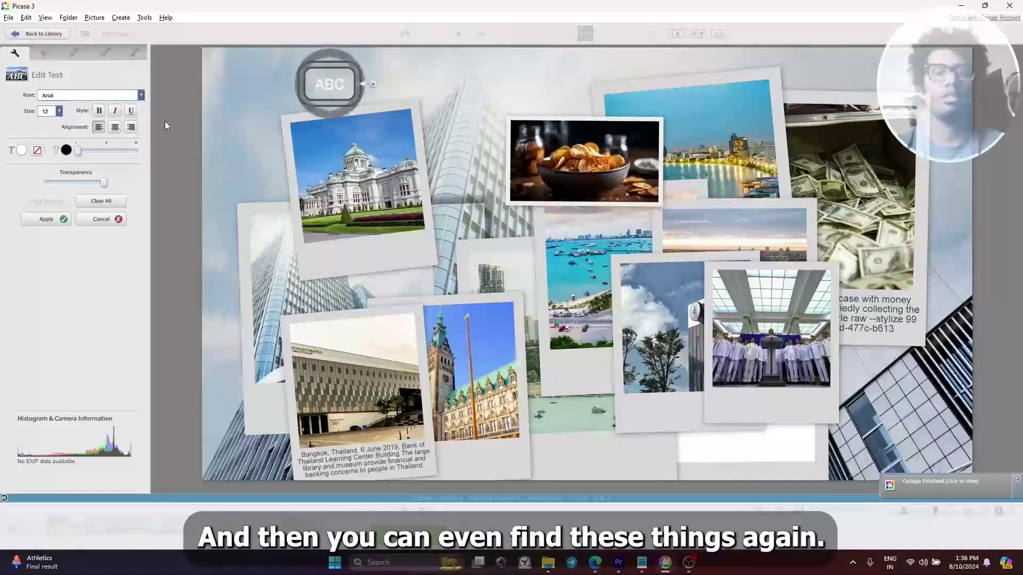
# Set the ABC caption to Bahnschrift, enlarge it, and make it italic
pyautogui.click(140, 95)
pyautogui.click(96, 173)
pyautogui.moveTo(371, 84); pyautogui.dragTo(391, 100)
pyautogui.click(115, 112)
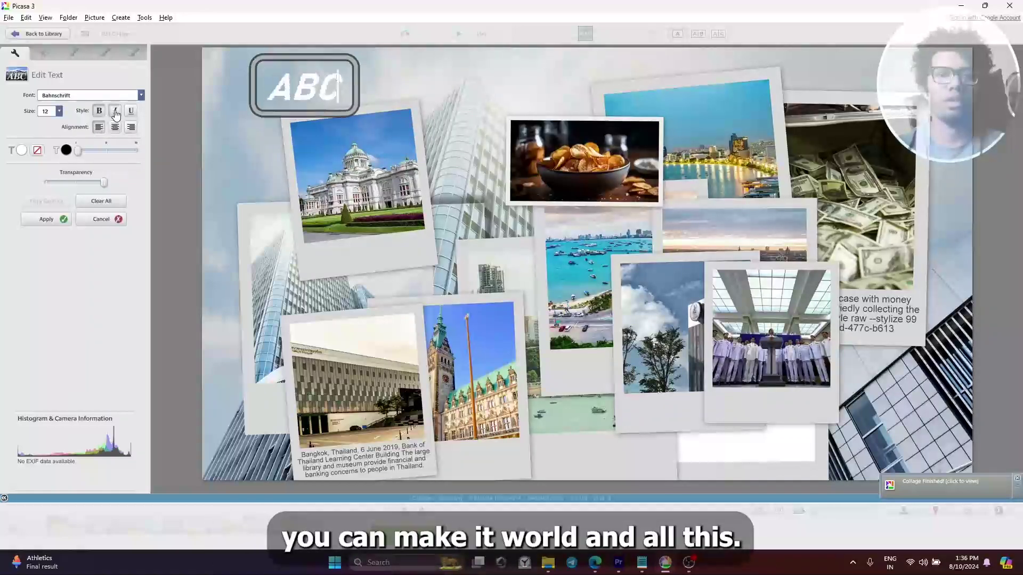
pyautogui.click(661, 202)
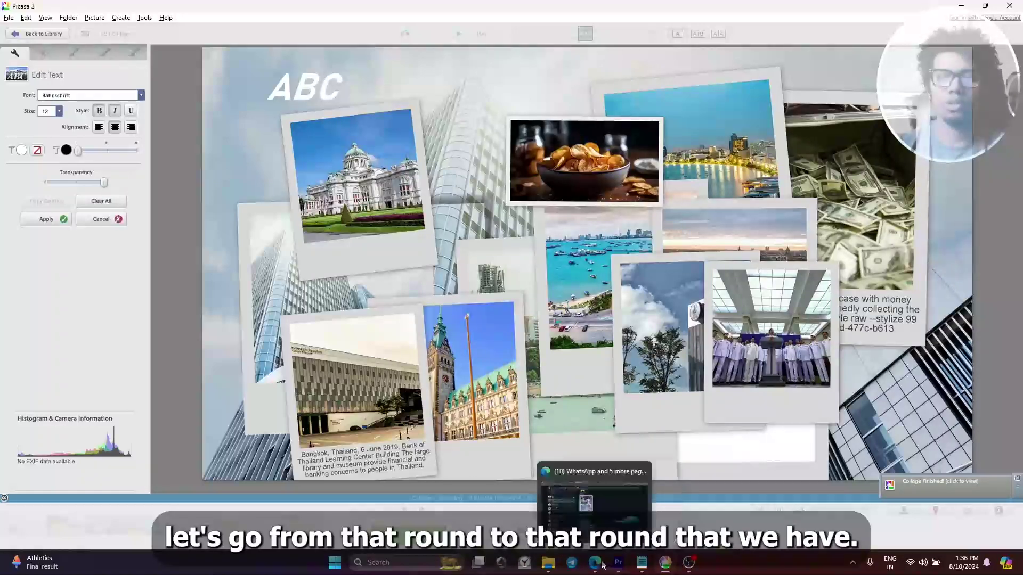
pyautogui.click(602, 528)
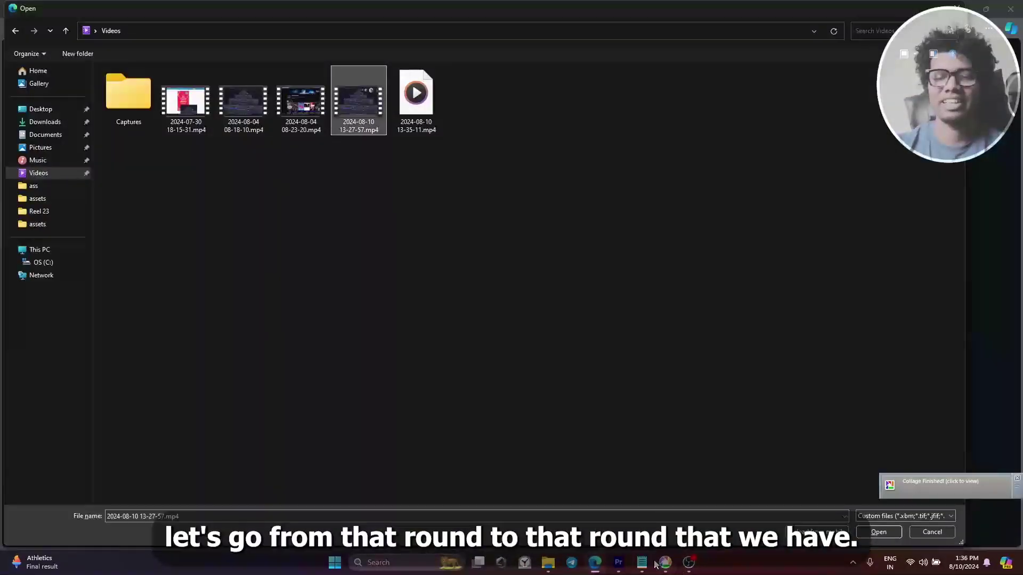
# Load freepik.com in the Picasa download tab from the 'free' address-bar suggestion
pyautogui.moveTo(656, 564)
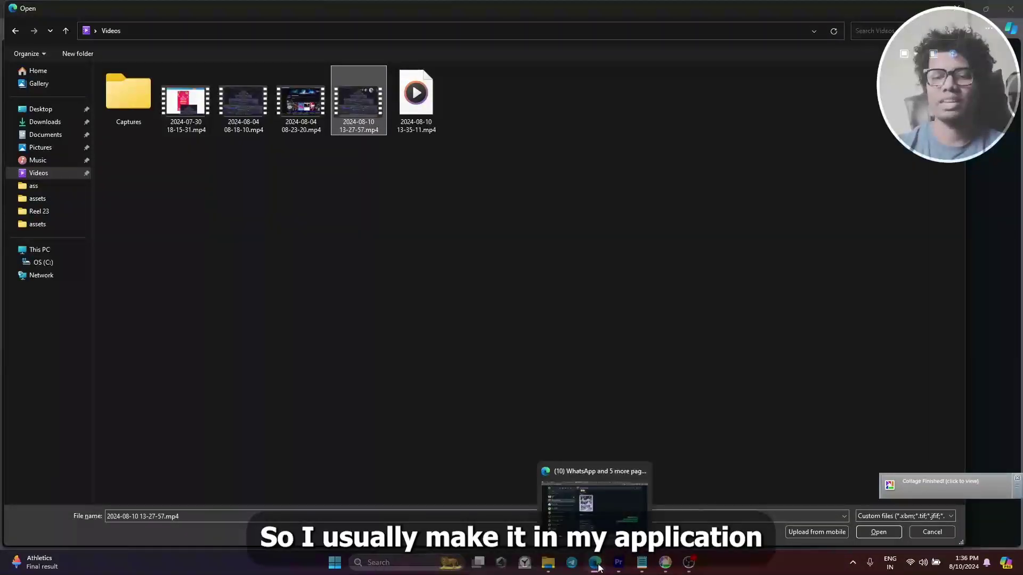
pyautogui.click(914, 532)
pyautogui.click(506, 6)
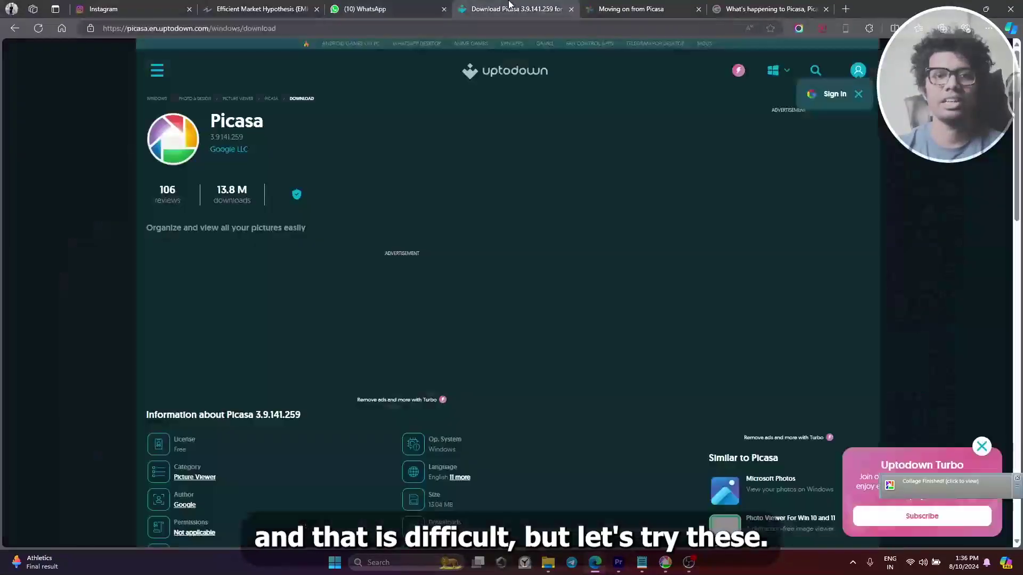
pyautogui.click(597, 28)
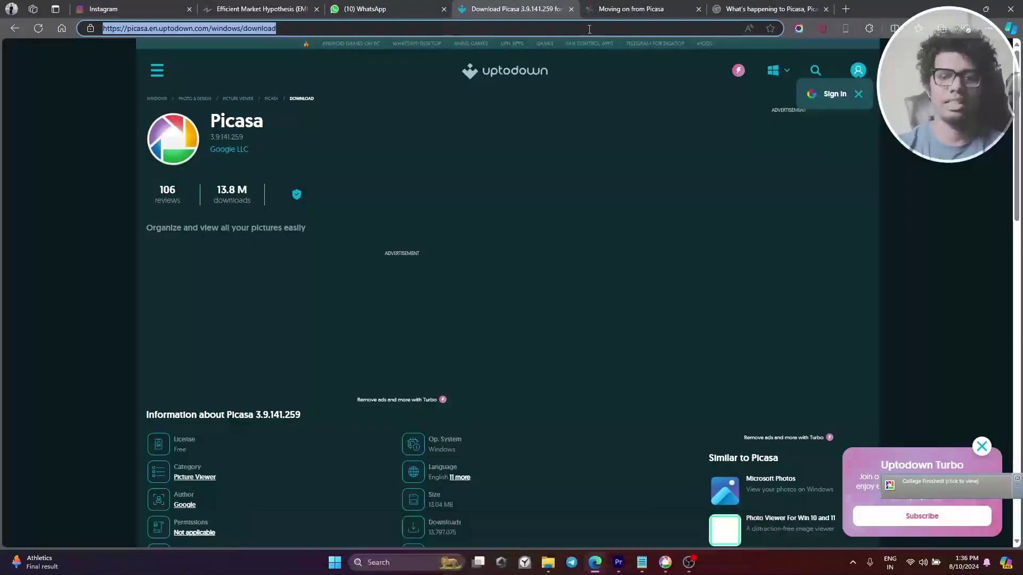
pyautogui.write('free')
pyautogui.press('Return')
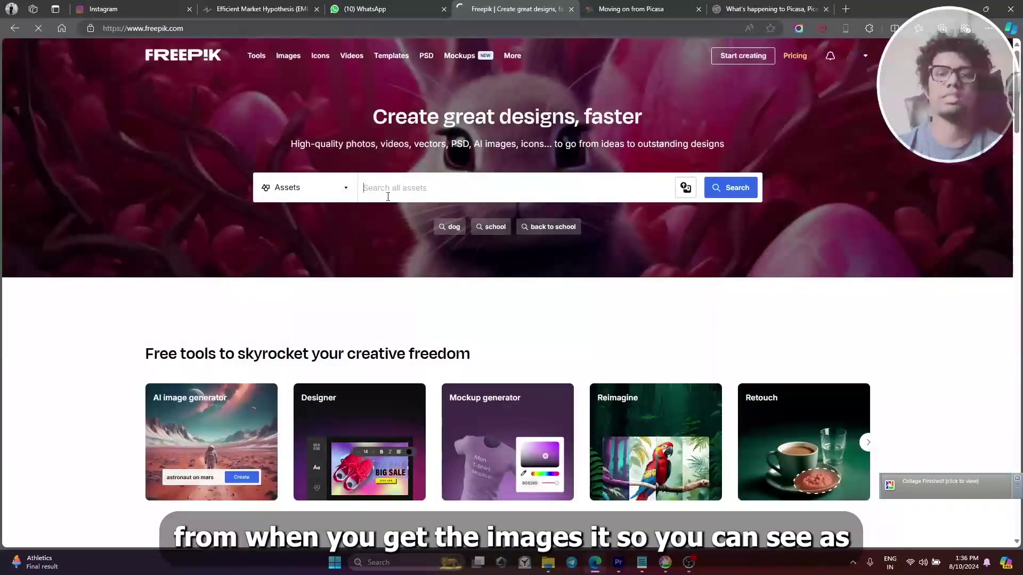
# Search 'round circles png' and save the red circle as silicone-wristband.zip on the Desktop
pyautogui.click(388, 195)
pyautogui.write('round circles o')
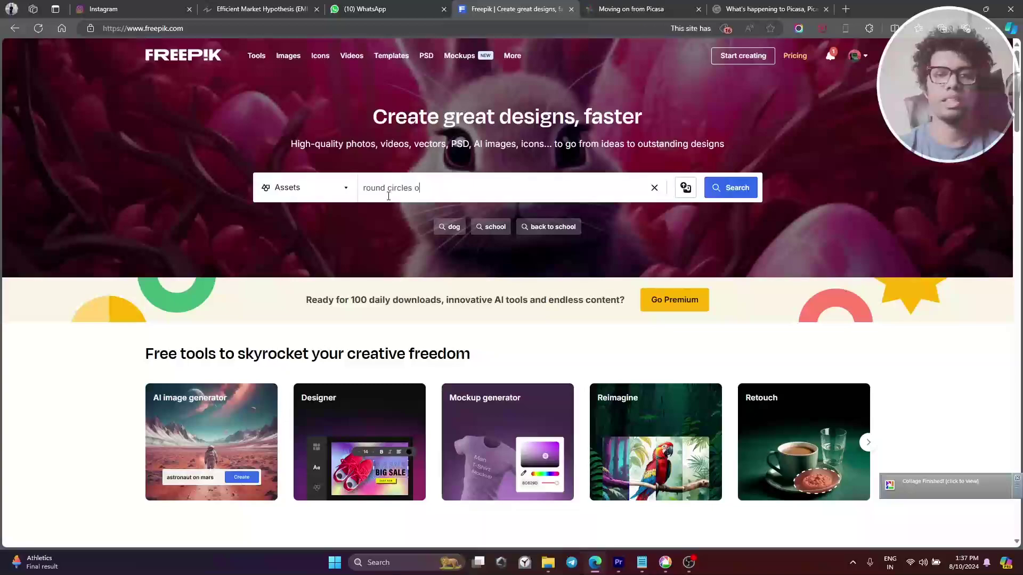
pyautogui.press('Return')
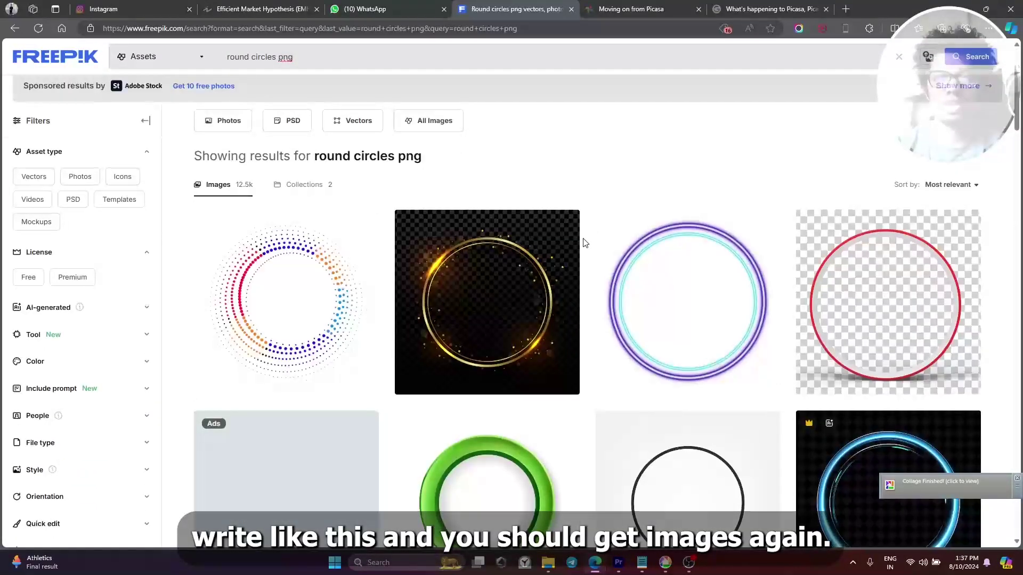
pyautogui.scroll(-1, 586, 243)
pyautogui.click(859, 243)
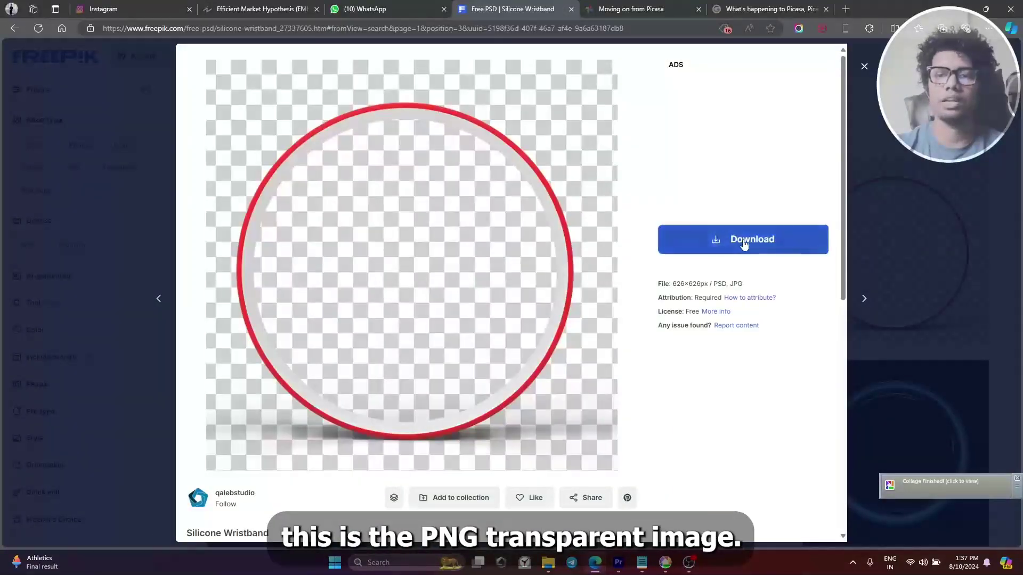
pyautogui.click(744, 244)
pyautogui.click(744, 352)
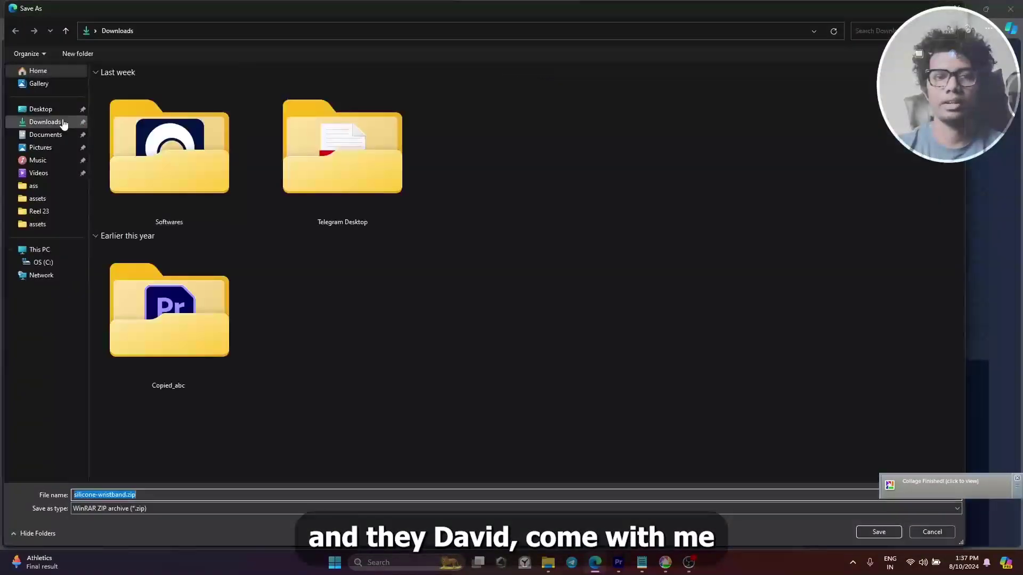
pyautogui.click(41, 109)
pyautogui.click(184, 493)
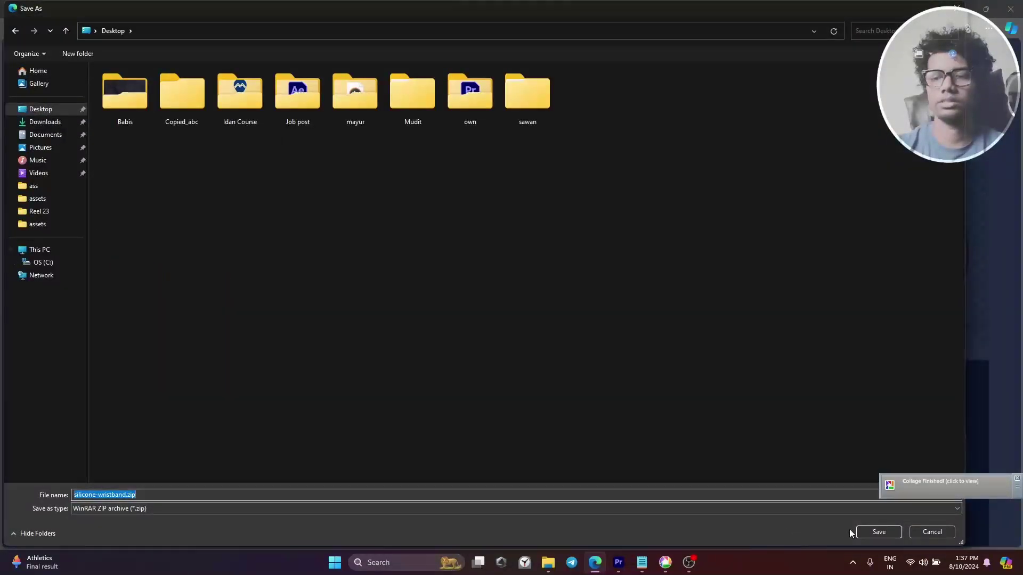
pyautogui.click(878, 532)
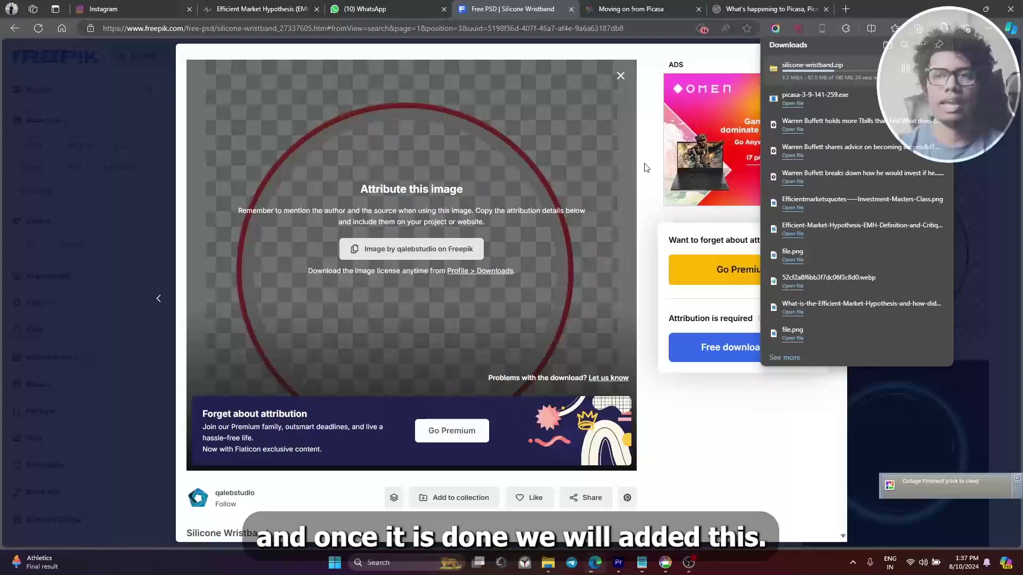
# Glance at the Picasa collage, then return to Edge and check the downloads list
pyautogui.scroll(-3, 591, 185)
pyautogui.scroll(2, 596, 186)
pyautogui.hotkey('alt', 'Tab')
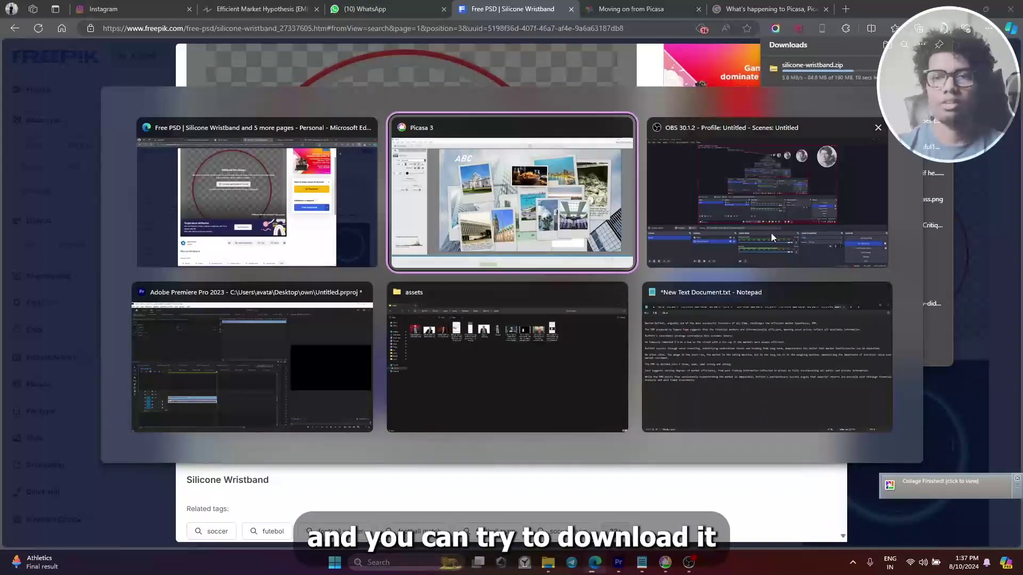
pyautogui.click(555, 223)
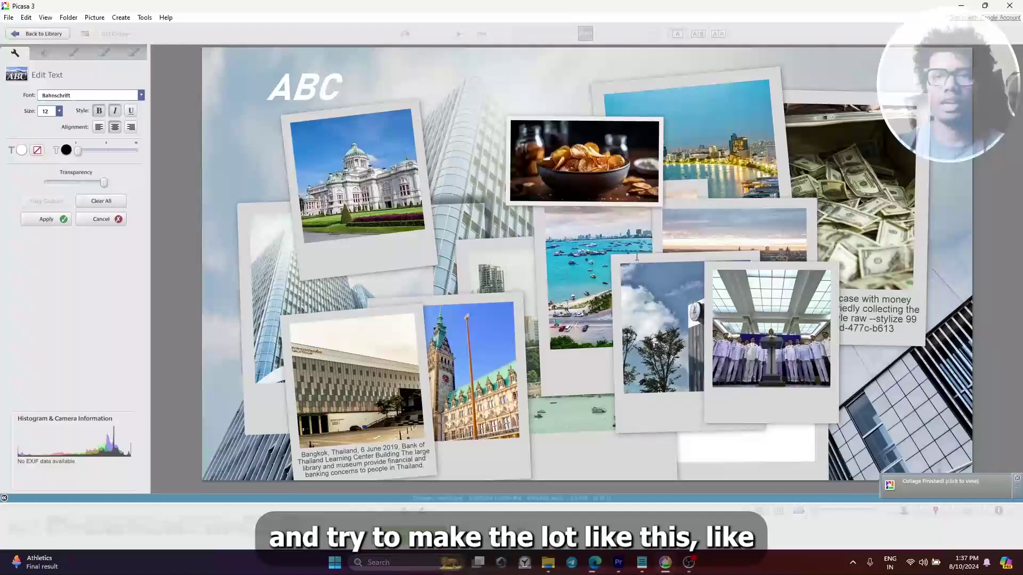
pyautogui.hotkey('alt', 'Tab')
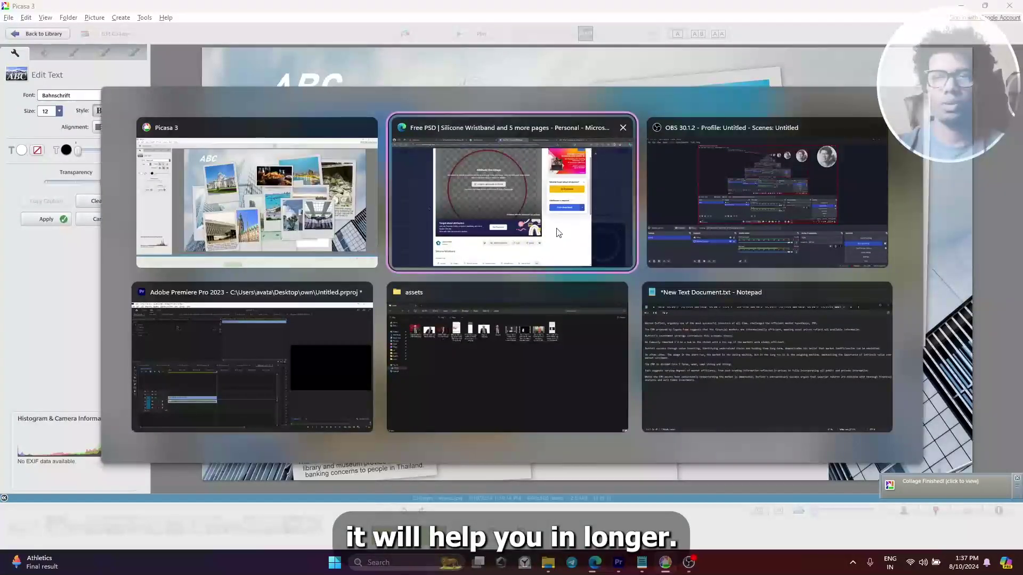
pyautogui.click(558, 233)
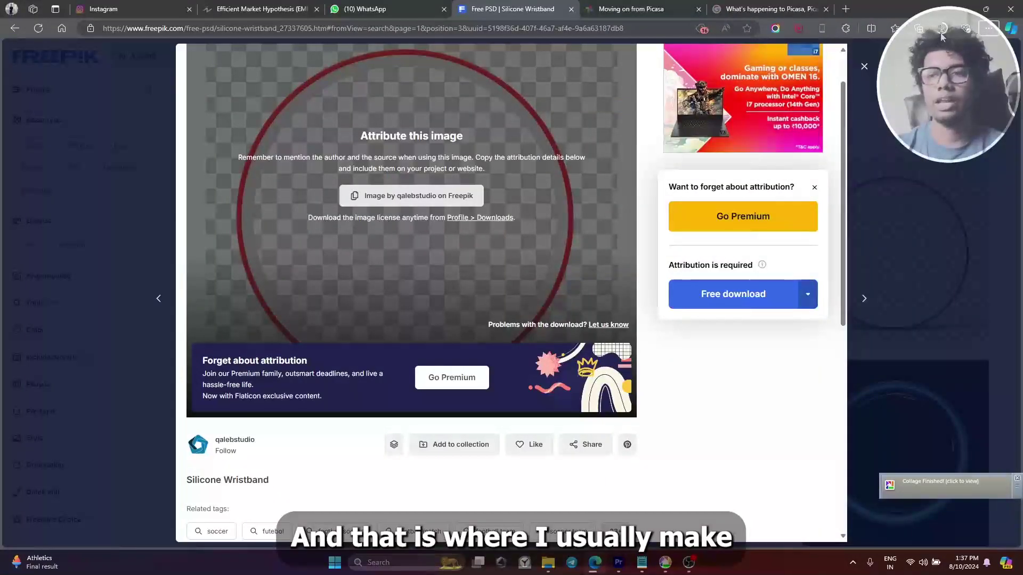
pyautogui.click(943, 35)
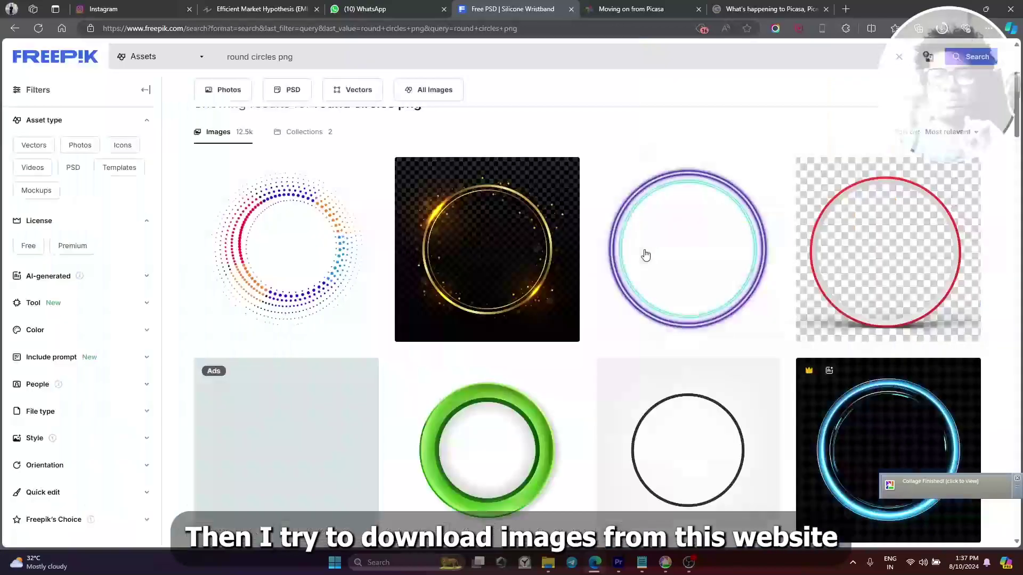
pyautogui.scroll(3, 644, 254)
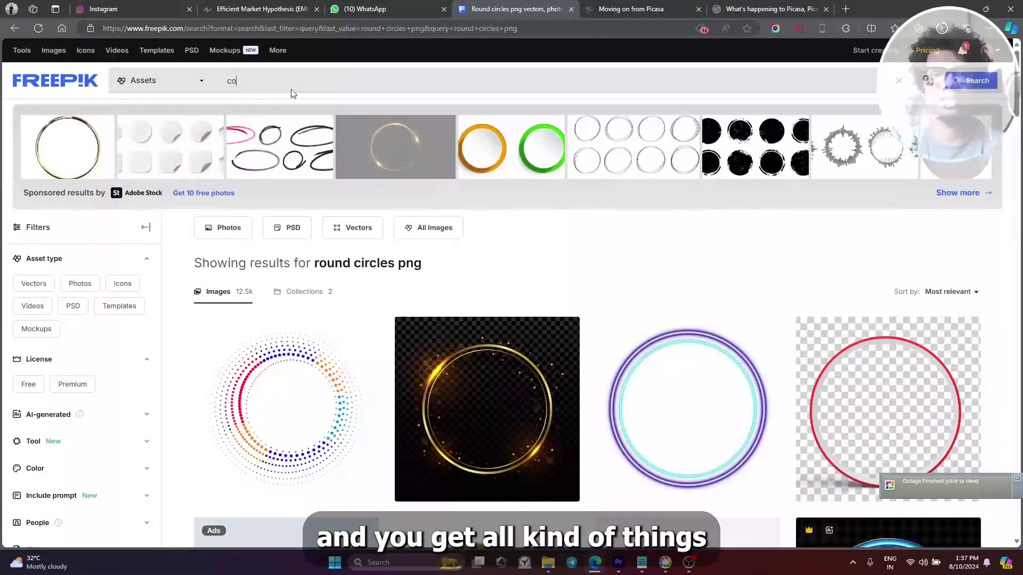
# Search Freepik for 'corporate background' and open the blue triangles background preview
pyautogui.write('rpor')
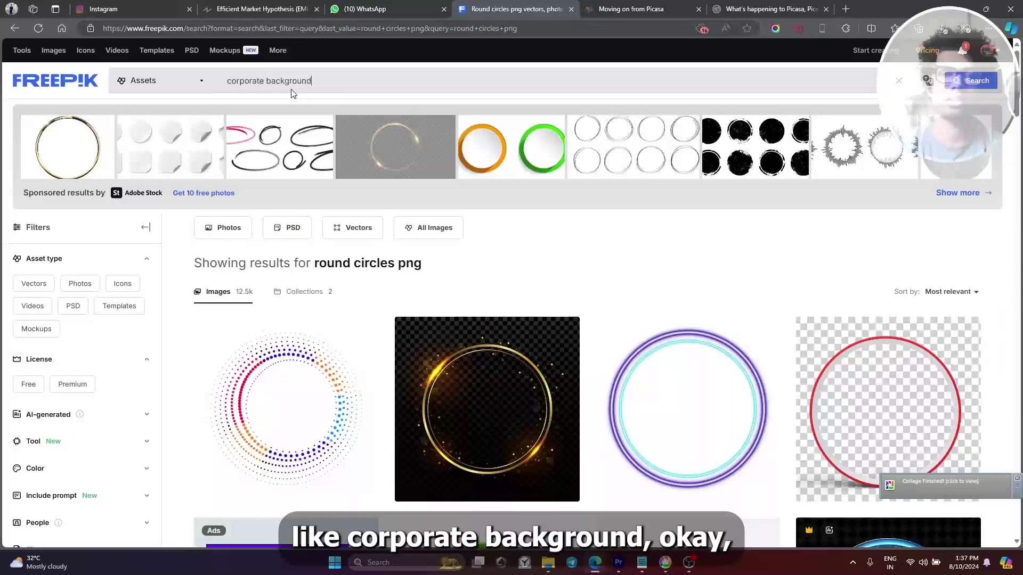
pyautogui.write('ate background')
pyautogui.press('Return')
pyautogui.scroll(-5, 581, 228)
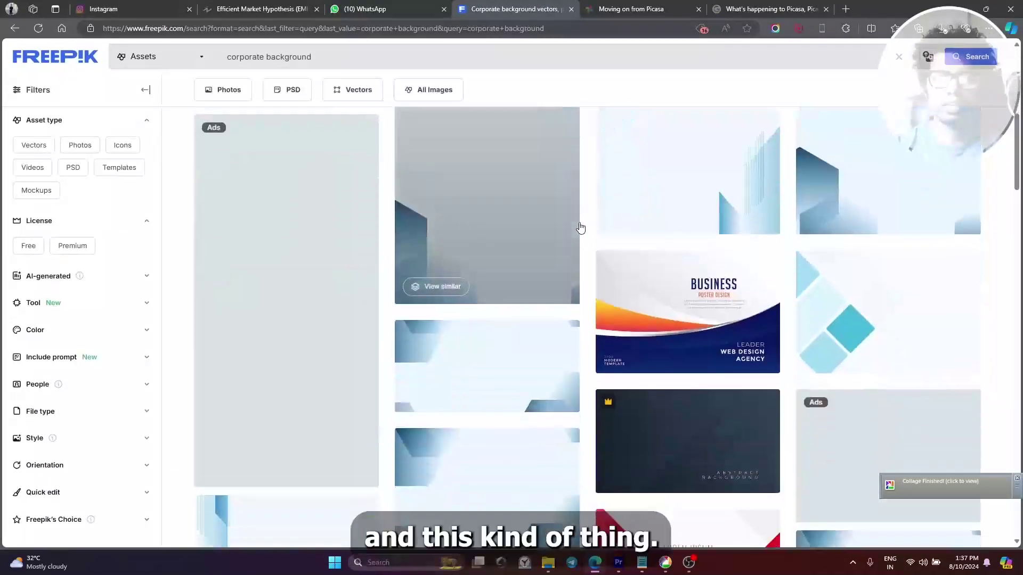
pyautogui.scroll(-4, 581, 228)
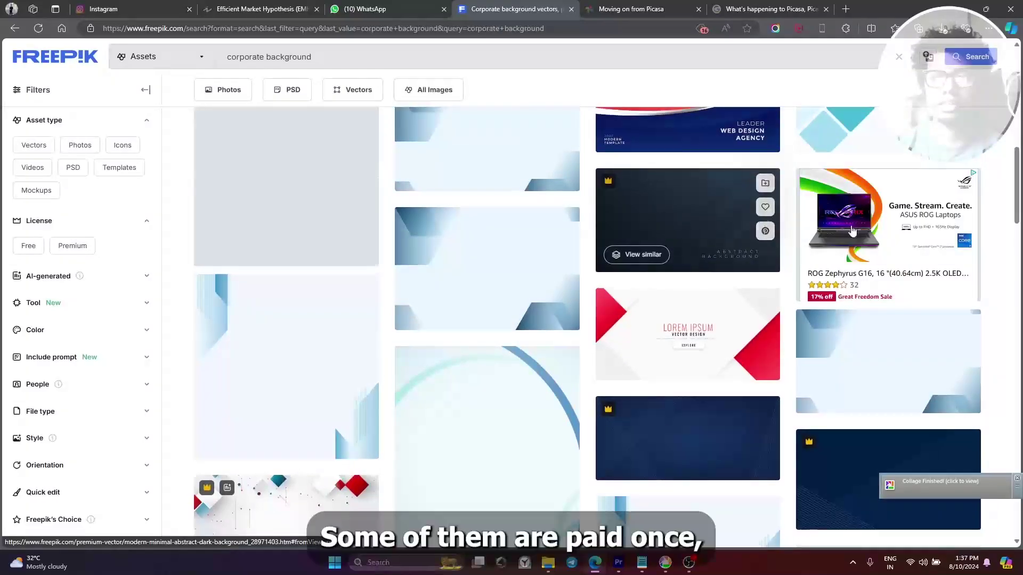
pyautogui.scroll(9, 612, 196)
pyautogui.scroll(-8, 669, 288)
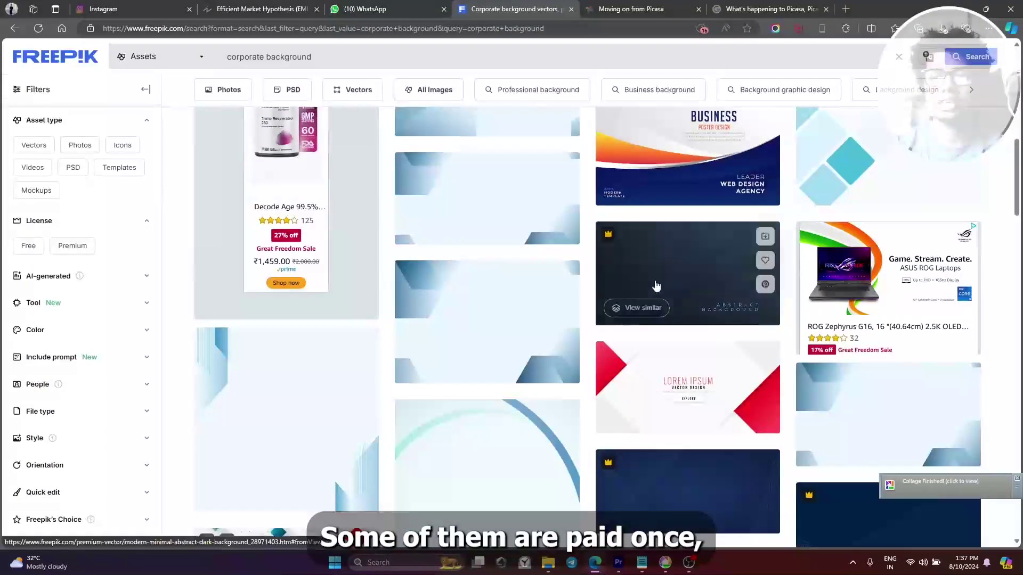
pyautogui.scroll(-12, 655, 248)
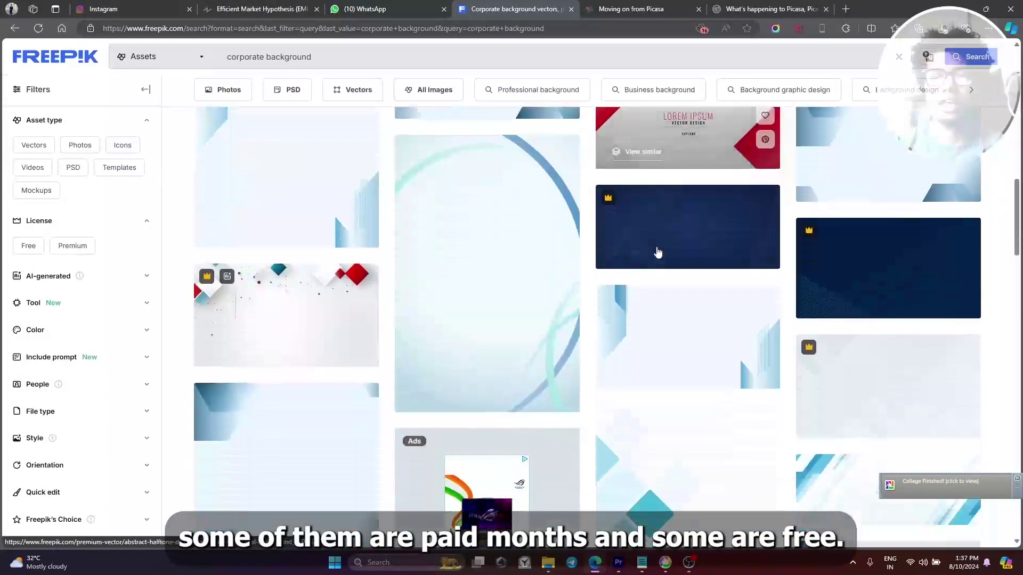
pyautogui.scroll(-6, 656, 252)
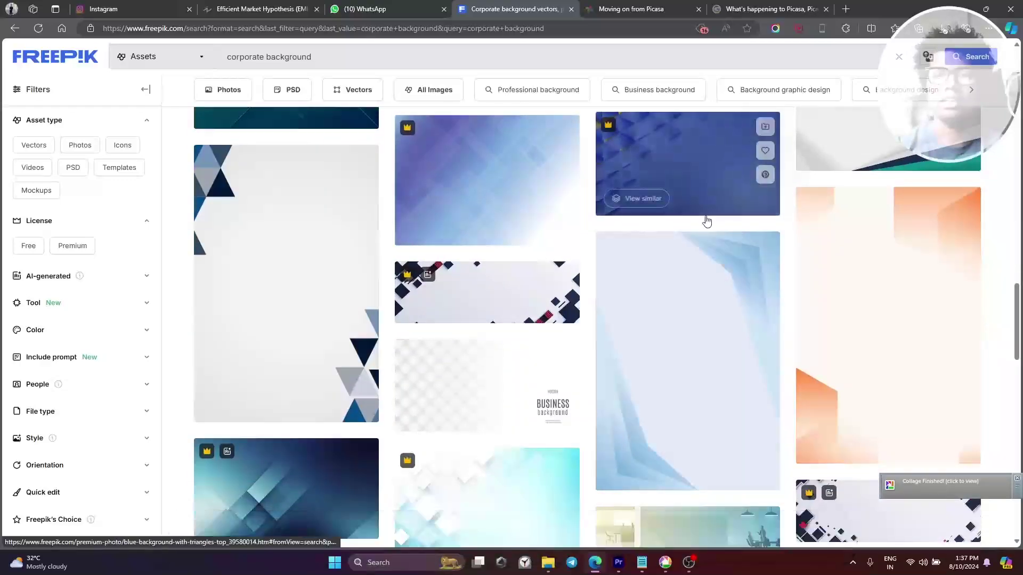
pyautogui.click(678, 179)
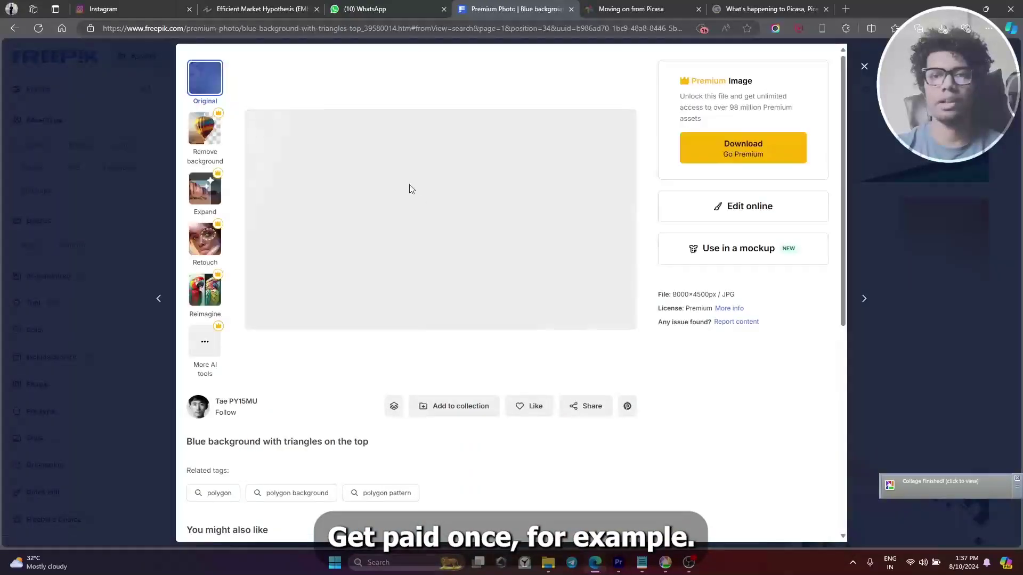
# Open the beatsnoop downloaders site in a spare tab via the 'dow' address suggestion
pyautogui.click(621, 10)
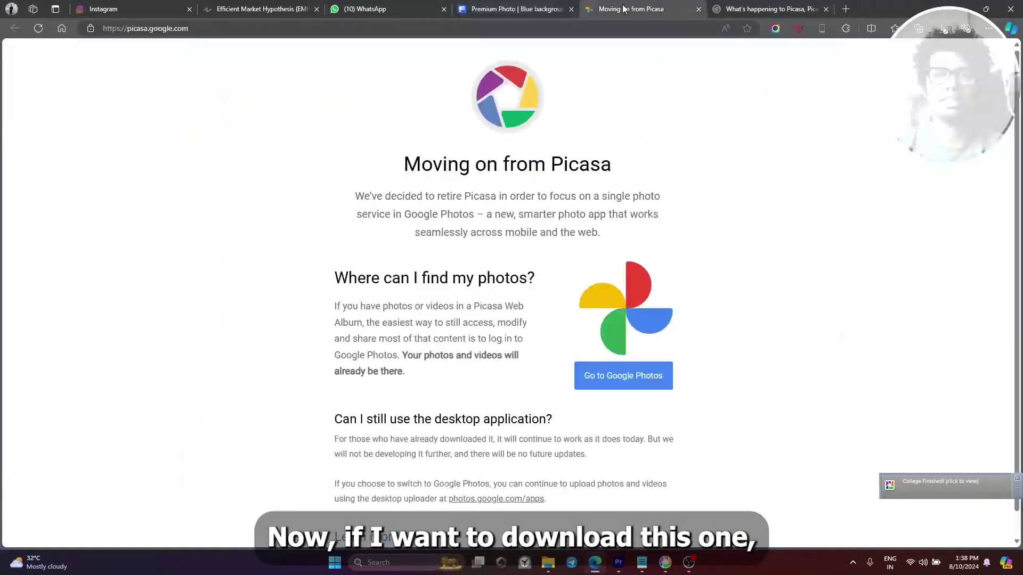
pyautogui.click(610, 28)
pyautogui.write('down')
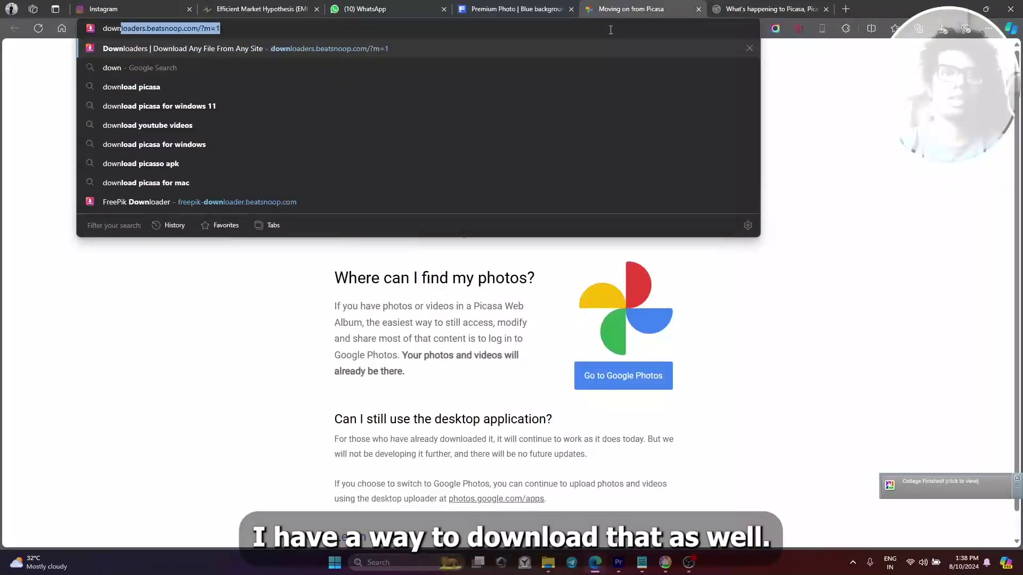
pyautogui.press('Return')
pyautogui.click(490, 11)
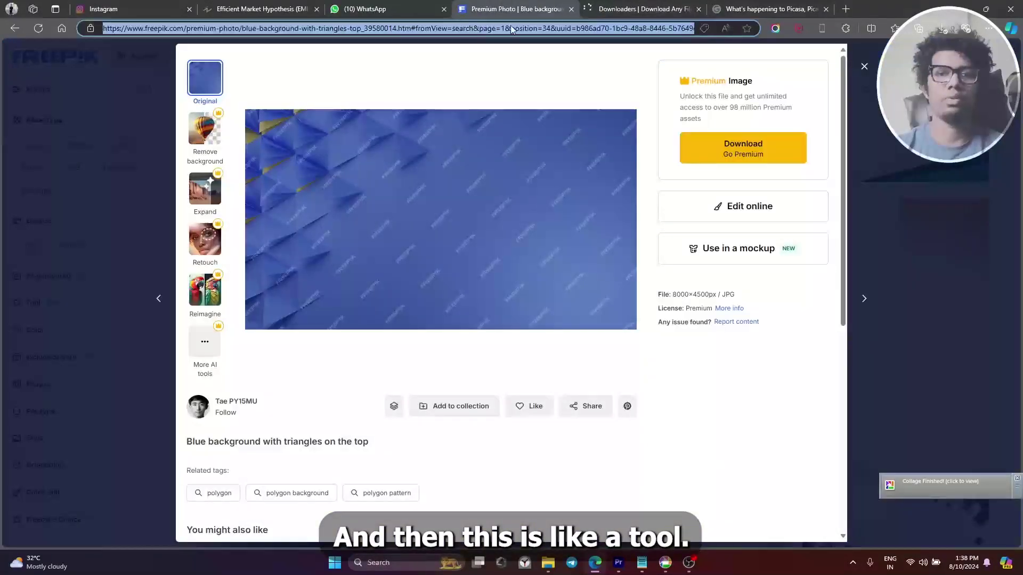
pyautogui.click(639, 9)
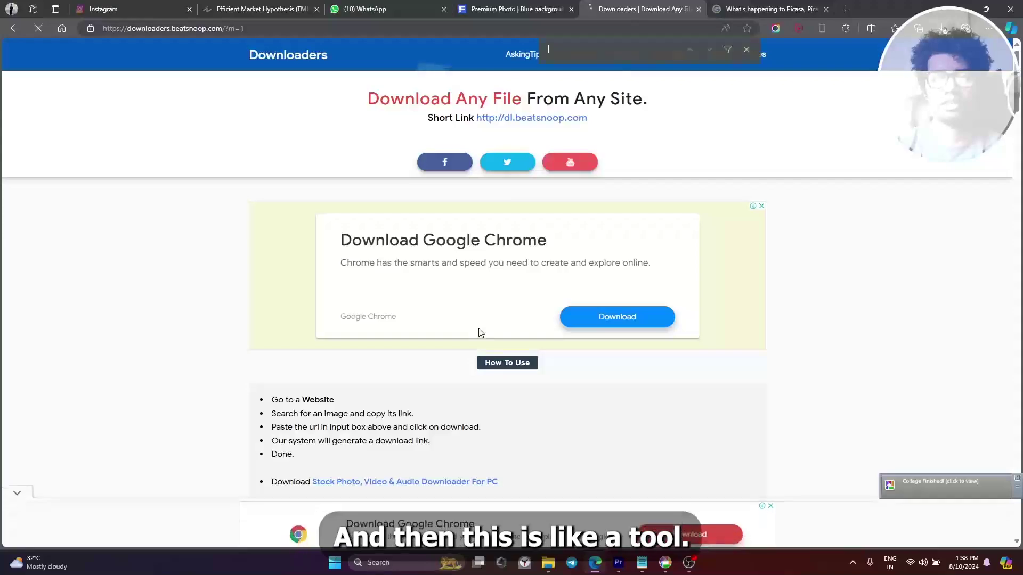
# Open the FreePik Image/Vector Downloader and generate a download from the pasted blue background link
pyautogui.hotkey('ctrl', 'f')
pyautogui.write('free')
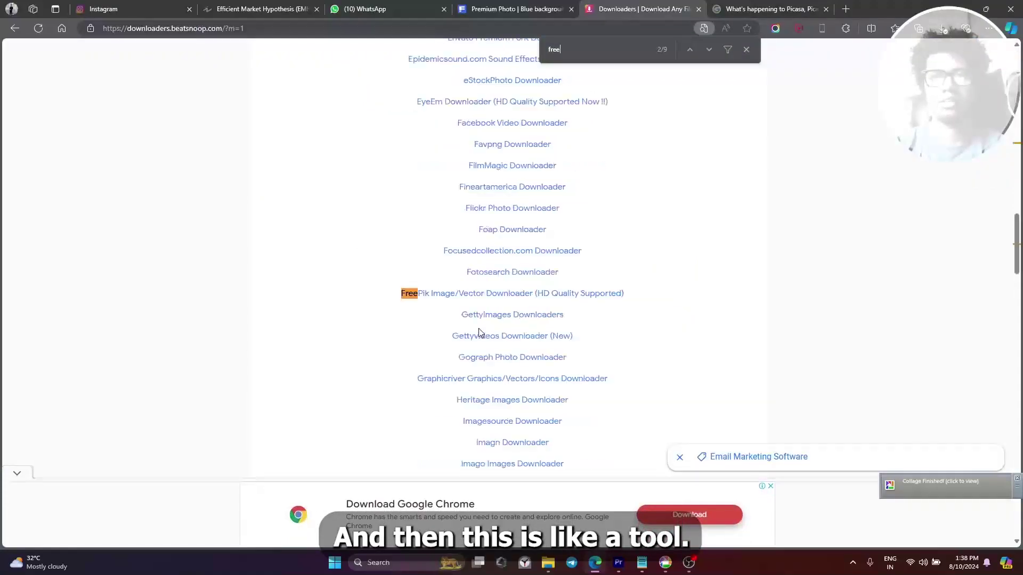
pyautogui.click(488, 293)
pyautogui.click(549, 325)
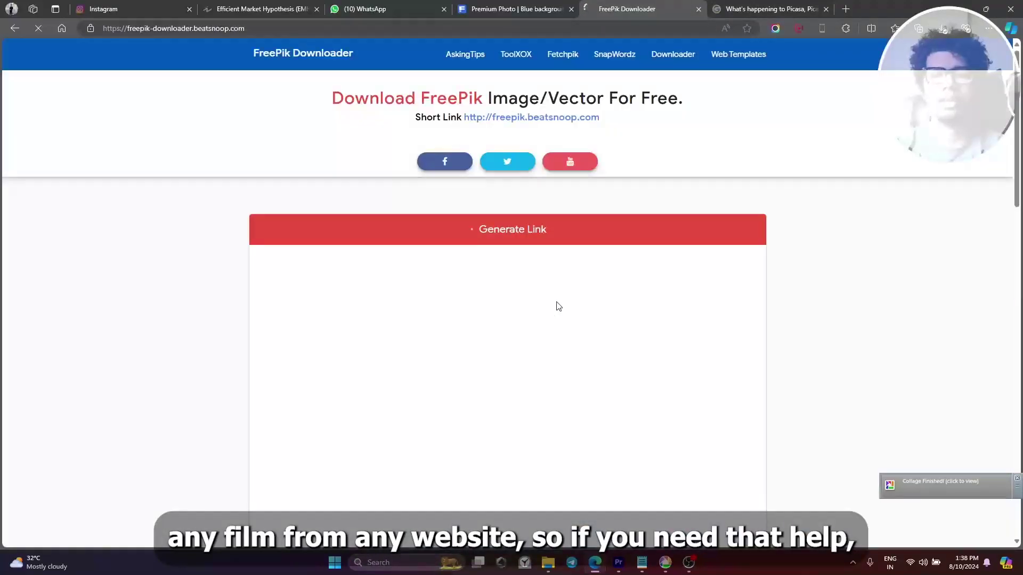
pyautogui.click(418, 491)
pyautogui.hotkey('ctrl', 'v')
pyautogui.click(705, 503)
pyautogui.scroll(-2, 840, 281)
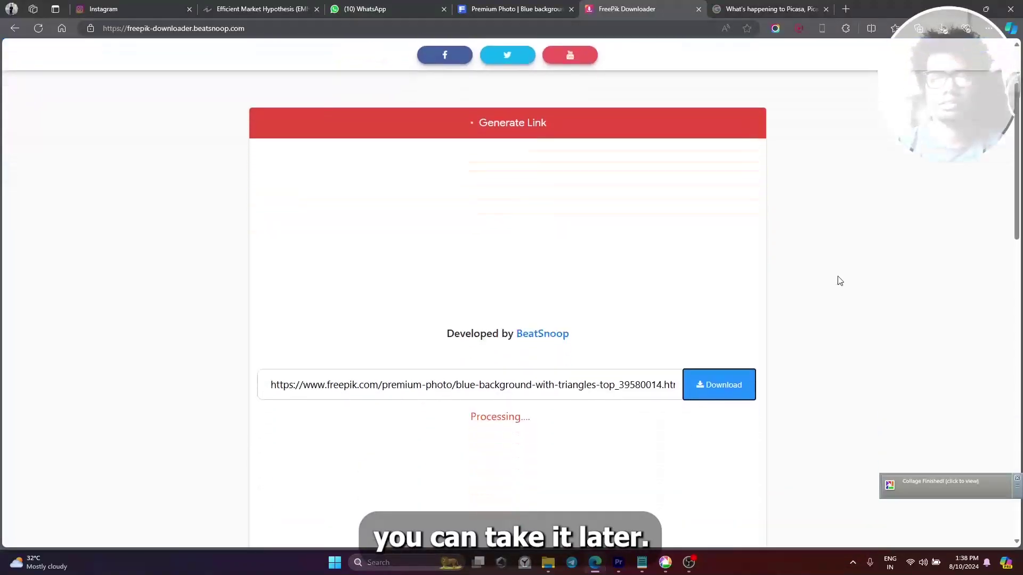
pyautogui.scroll(-3, 576, 126)
# Save the processed blue triangles background image to the Desktop and show recent downloads
pyautogui.click(517, 9)
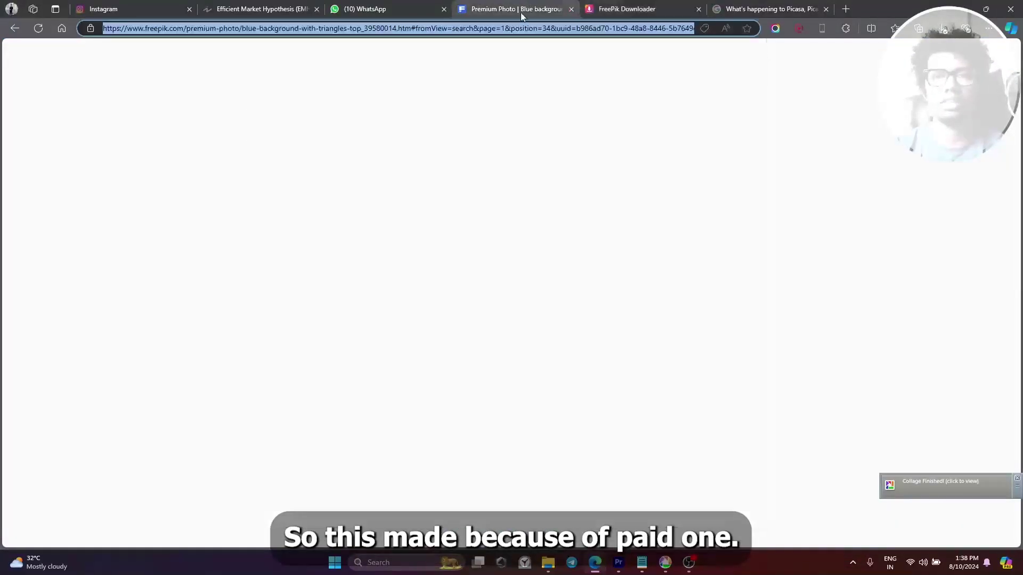
pyautogui.click(642, 7)
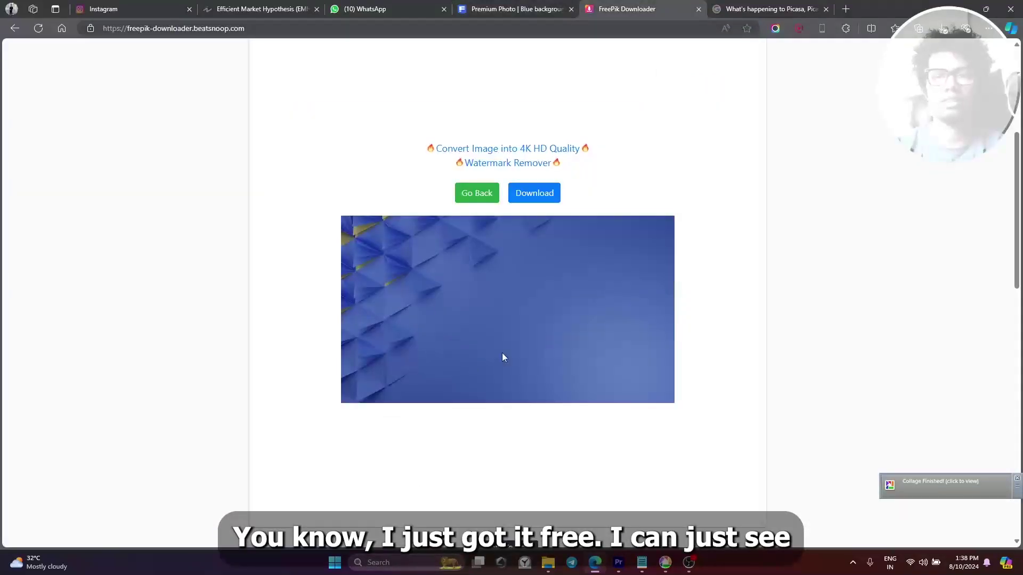
pyautogui.rightClick(558, 283)
pyautogui.click(618, 306)
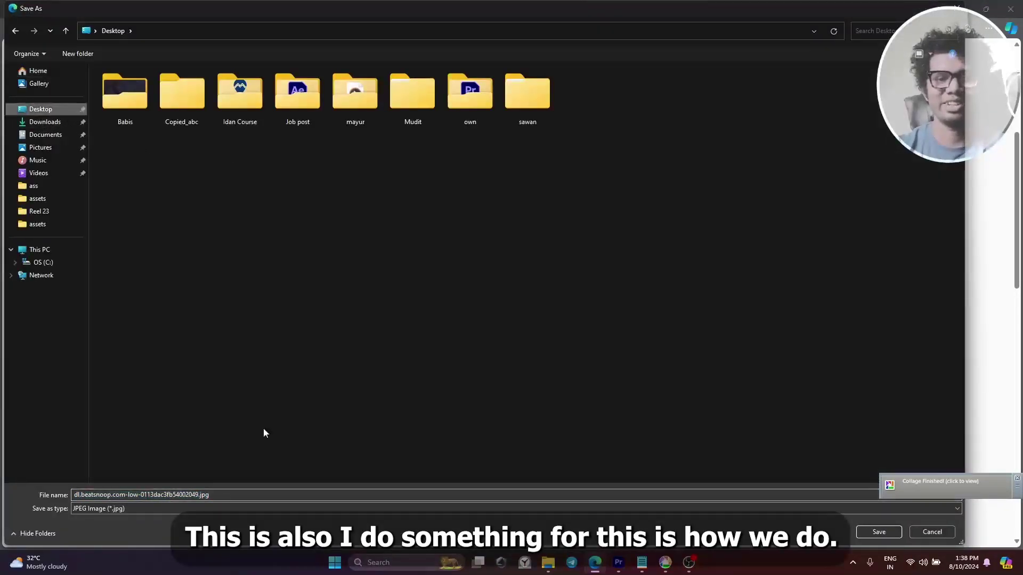
pyautogui.click(893, 532)
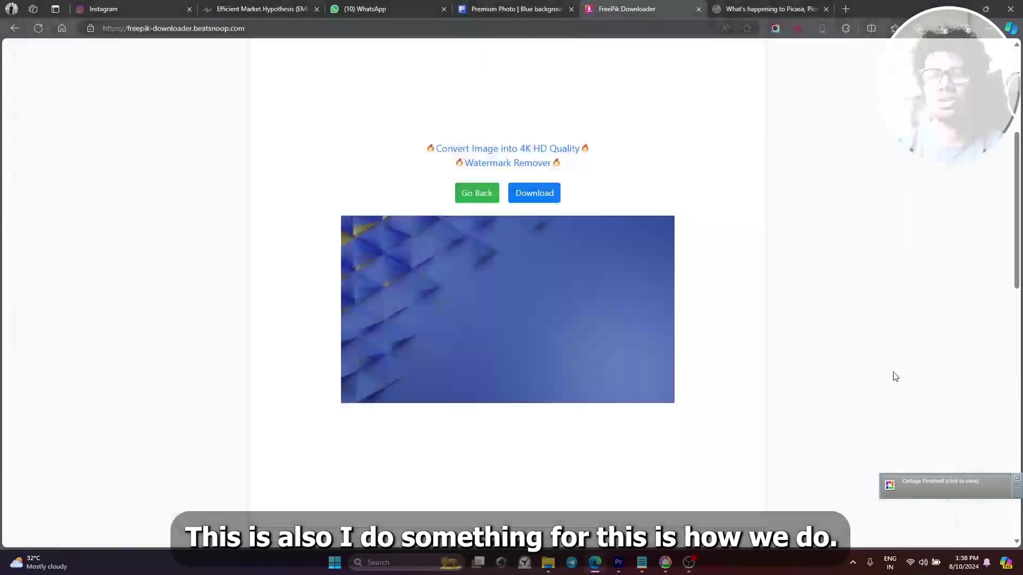
pyautogui.click(941, 29)
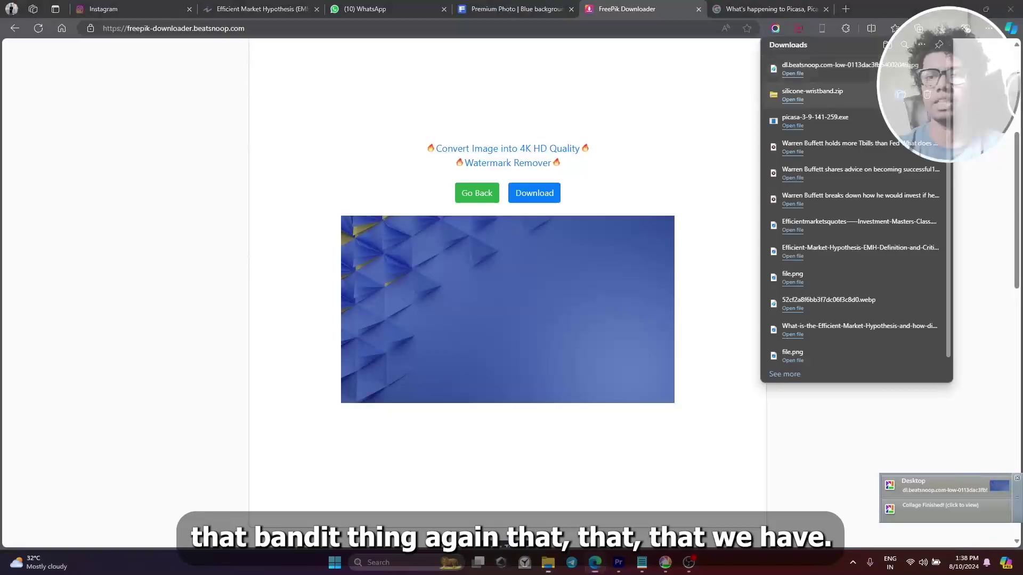
# Extract silicone-wristband.zip with WinRAR into its own silicone-wristband folder
pyautogui.click(901, 94)
pyautogui.rightClick(628, 302)
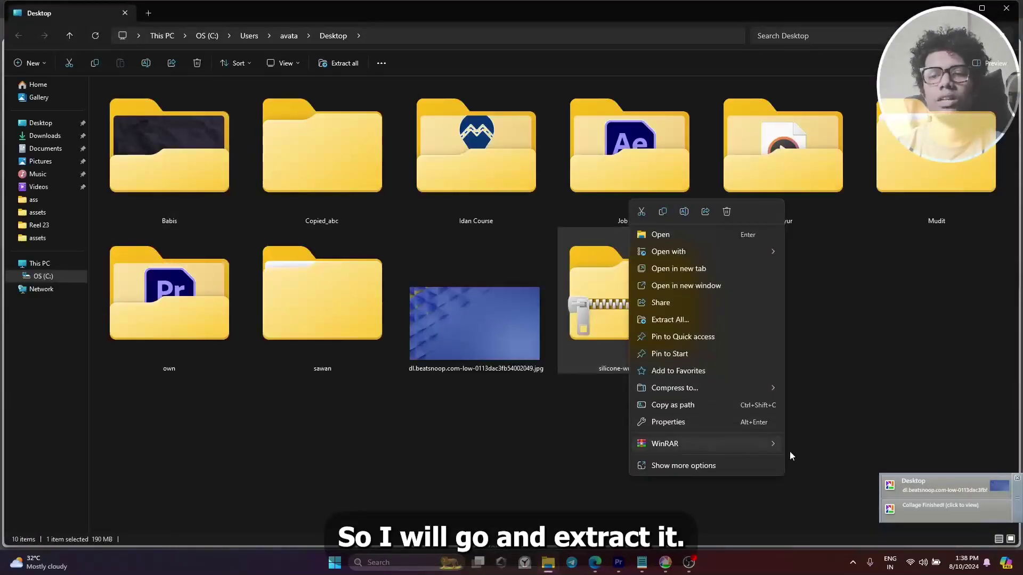
pyautogui.moveTo(798, 452)
pyautogui.click(821, 478)
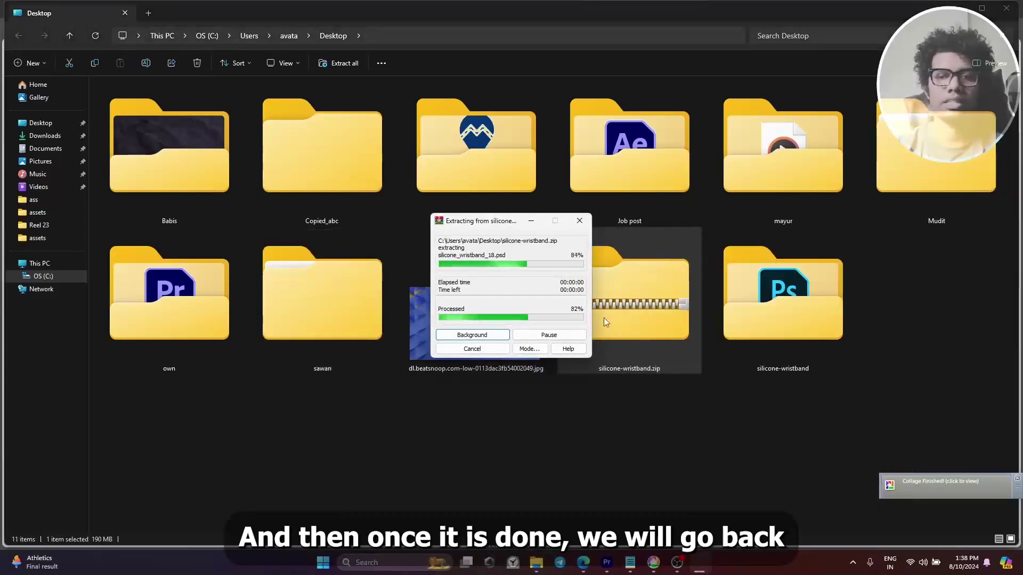
# Open the extracted folder and load silicone_wristband_18.jpg in Paint
pyautogui.doubleClick(799, 321)
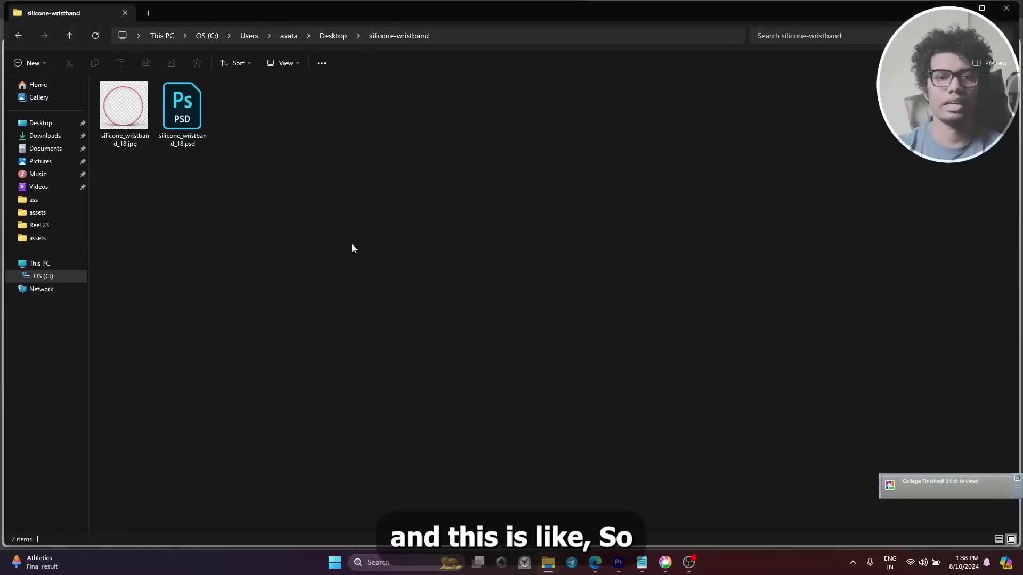
pyautogui.click(131, 116)
pyautogui.moveTo(123, 111); pyautogui.dragTo(250, 266)
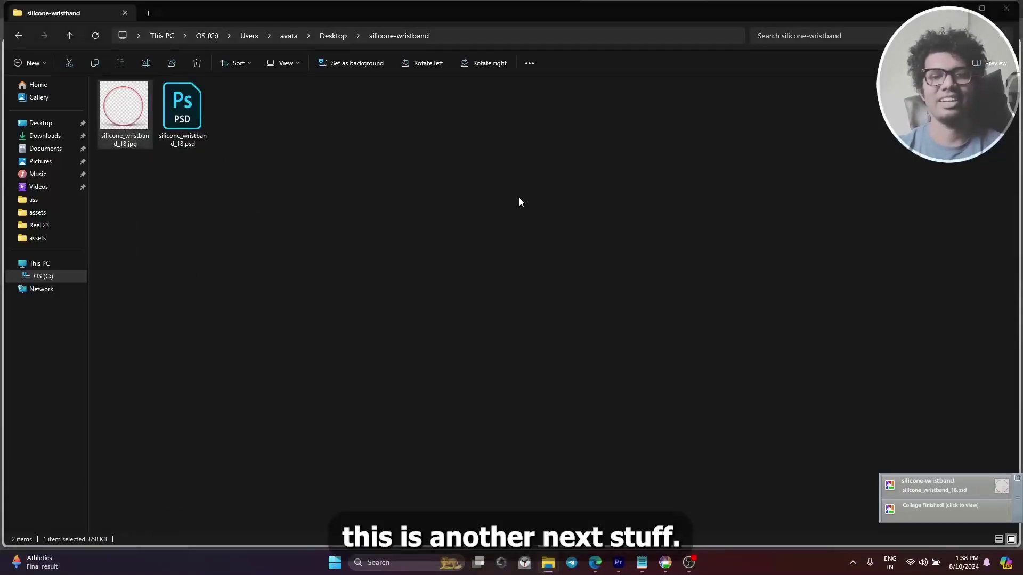
pyautogui.hotkey('alt', 'Tab')
pyautogui.hotkey('alt', 'Tab')
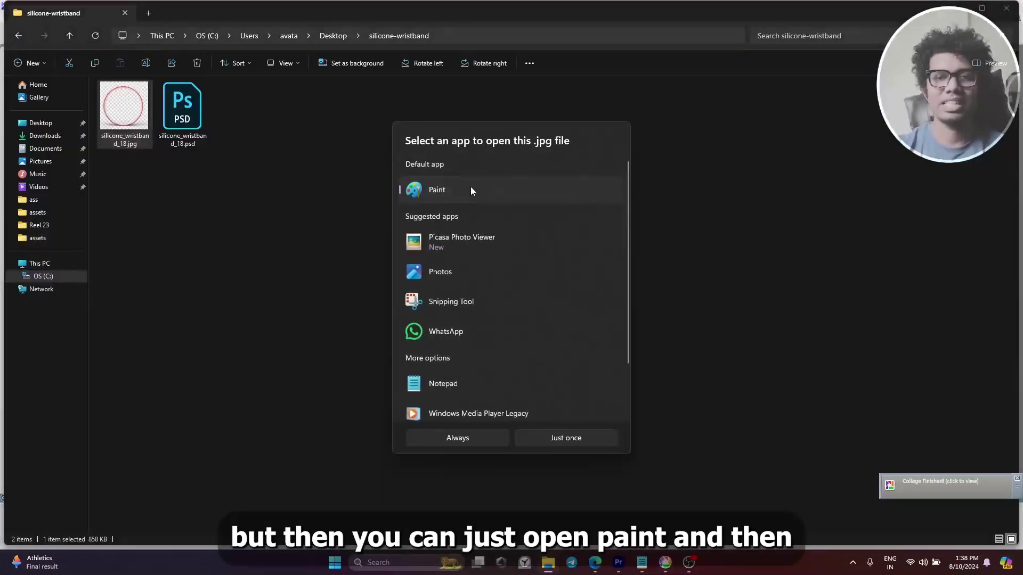
pyautogui.doubleClick(470, 187)
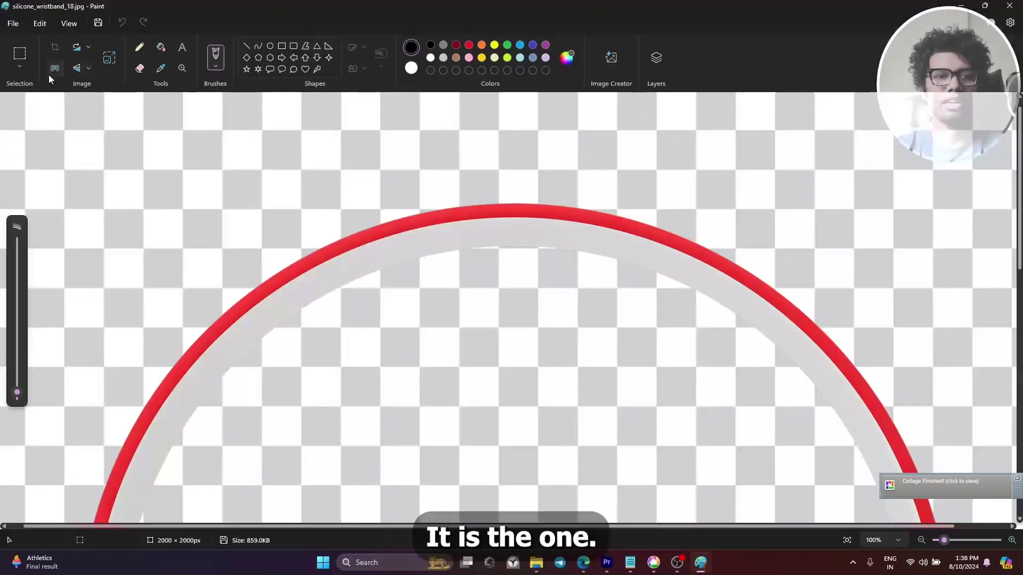
# Strip the background from the red ring, save it as a PNG on the Desktop, and close Paint
pyautogui.click(53, 71)
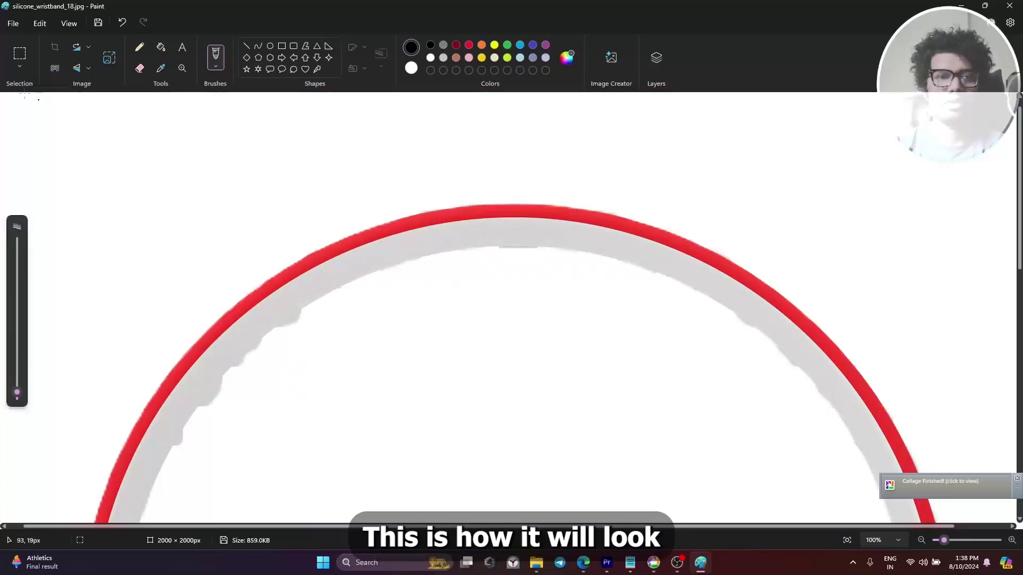
pyautogui.click(13, 23)
pyautogui.moveTo(56, 128)
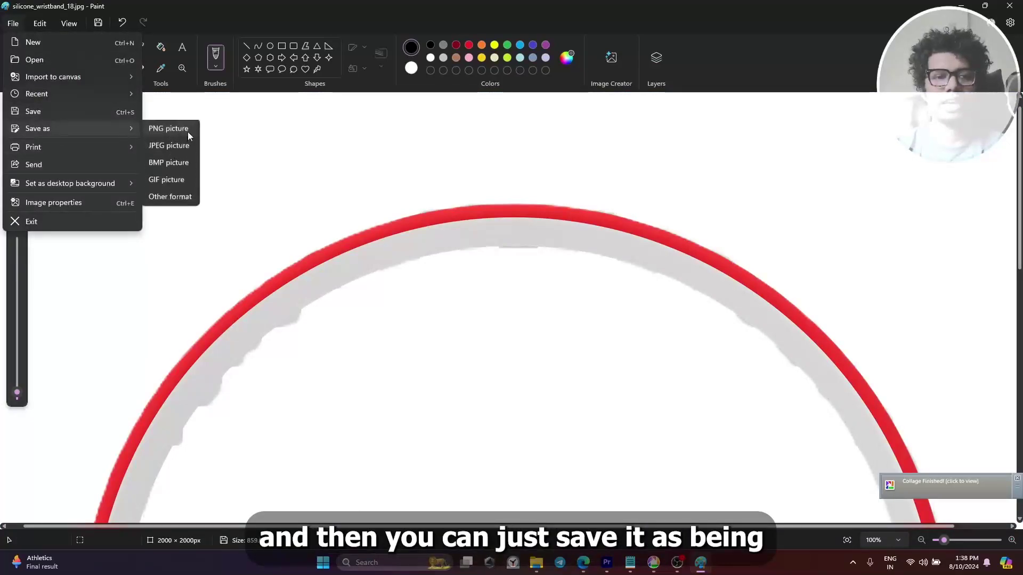
pyautogui.click(188, 132)
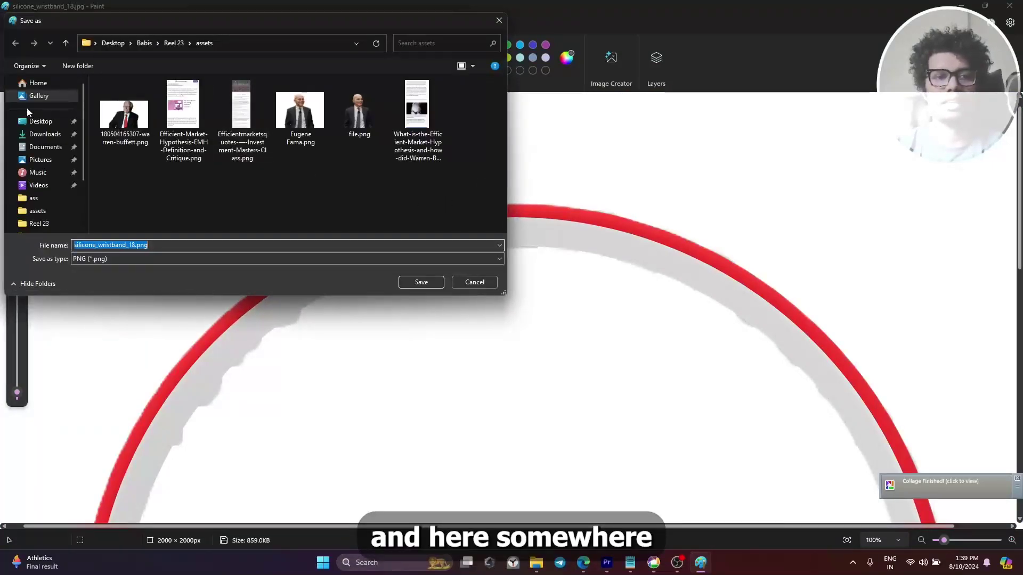
pyautogui.click(40, 121)
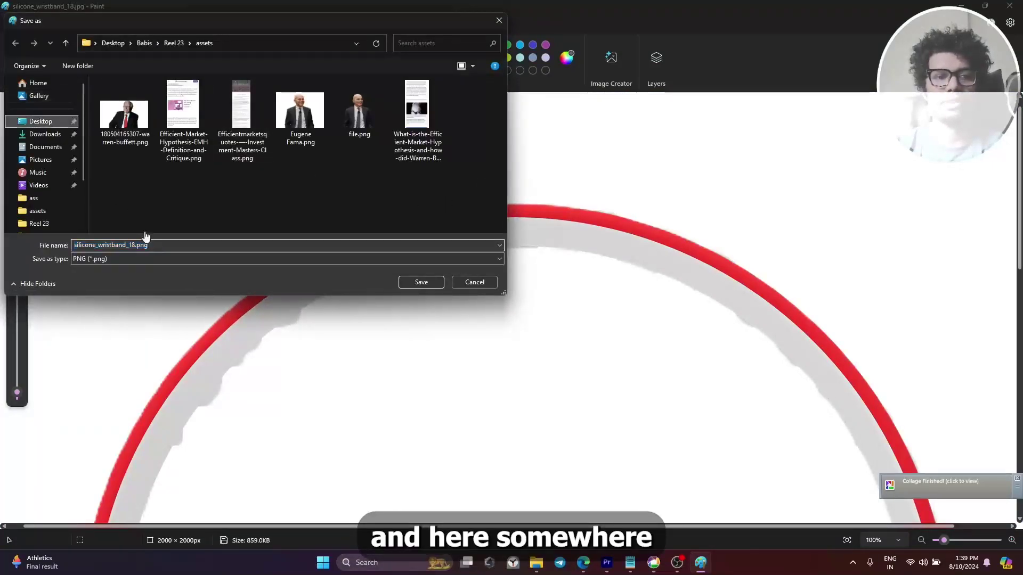
pyautogui.click(420, 282)
pyautogui.click(1004, 6)
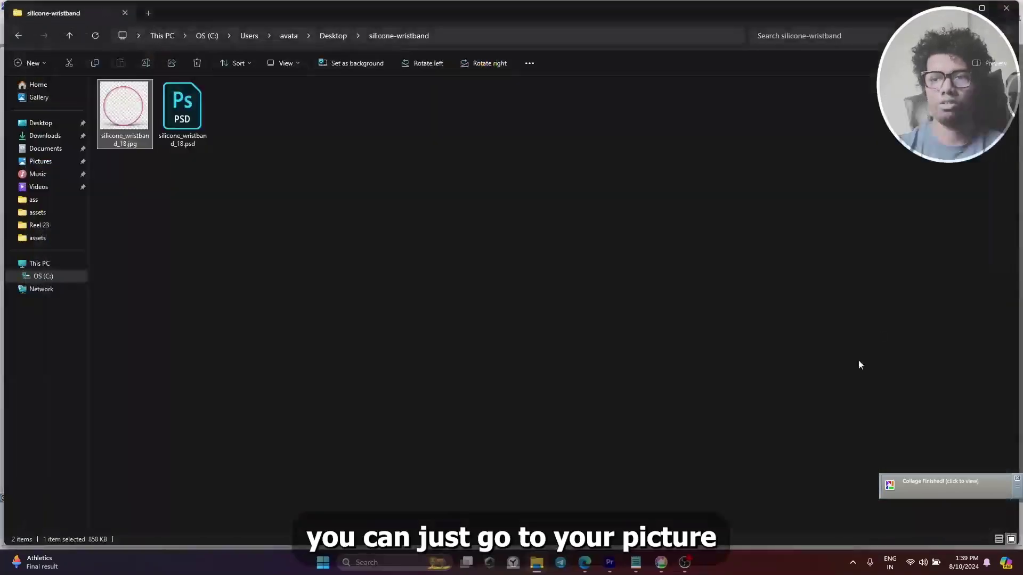
# Return the Picasa collage to the library, discarding the unapplied text changes
pyautogui.click(664, 563)
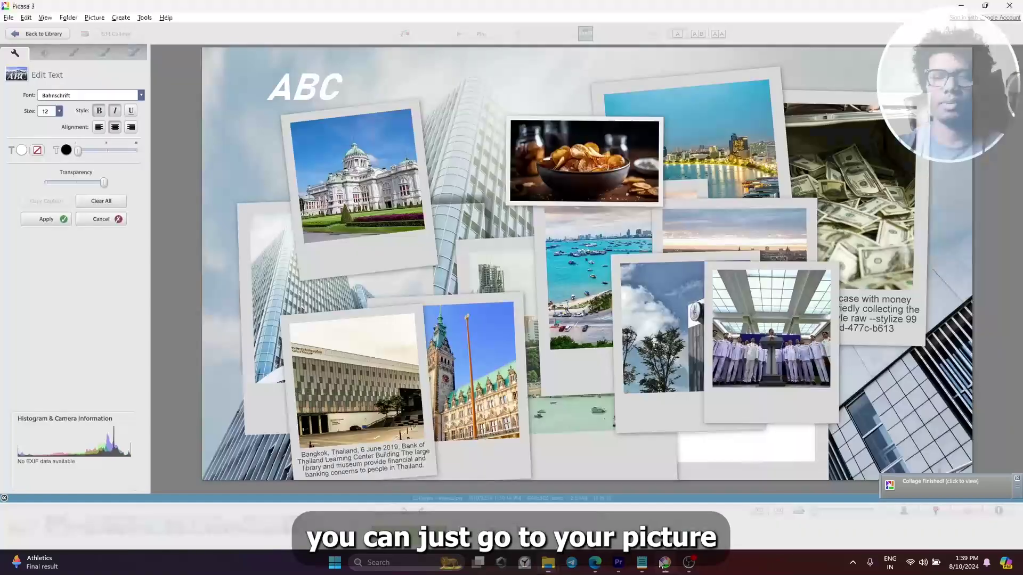
pyautogui.click(51, 34)
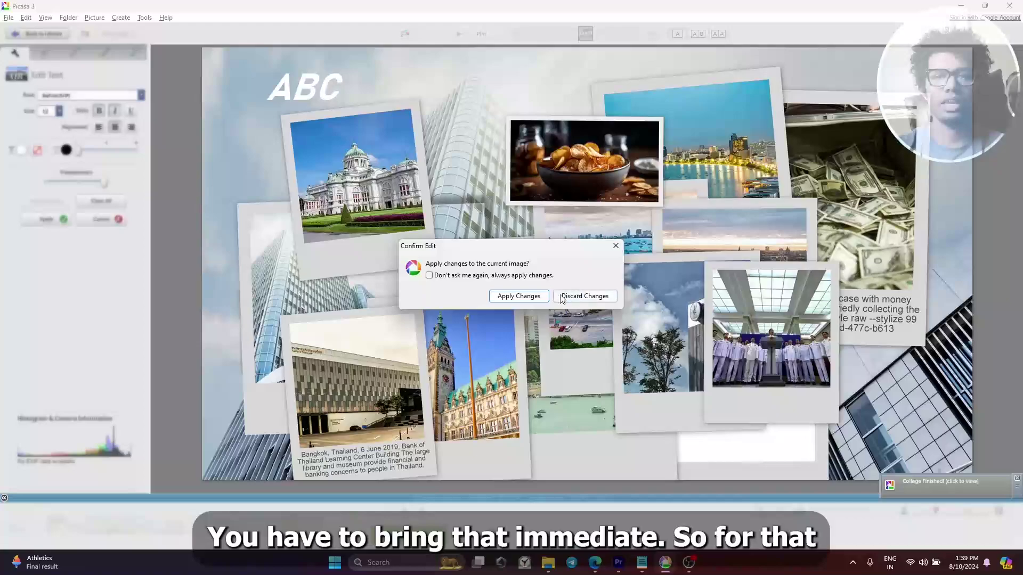
pyautogui.click(519, 296)
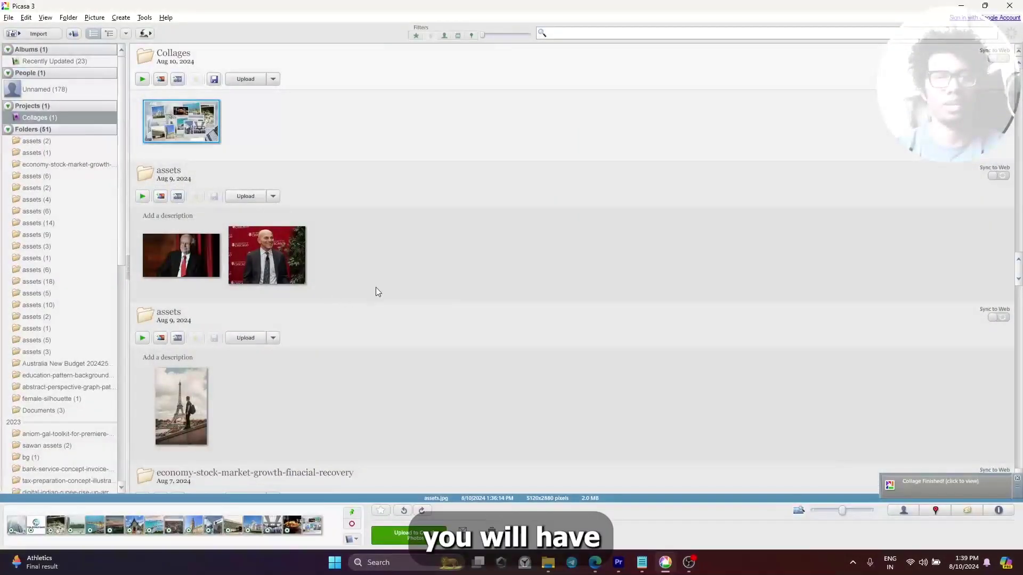
# Open the collage, launch File > Import From..., then go back to Edge's FreePik Downloader page
pyautogui.doubleClick(182, 128)
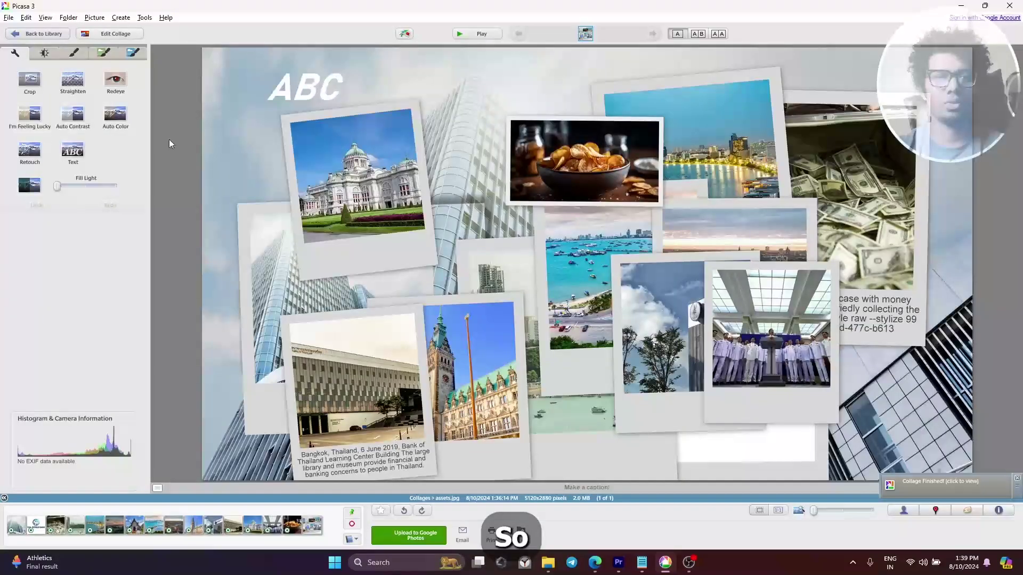
pyautogui.click(94, 17)
pyautogui.moveTo(122, 21)
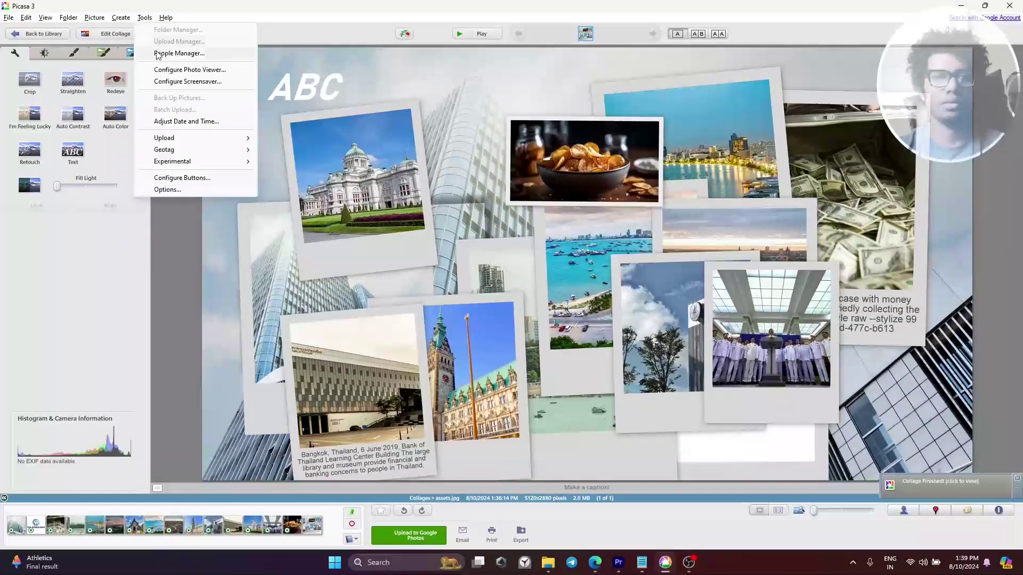
pyautogui.moveTo(4, 20)
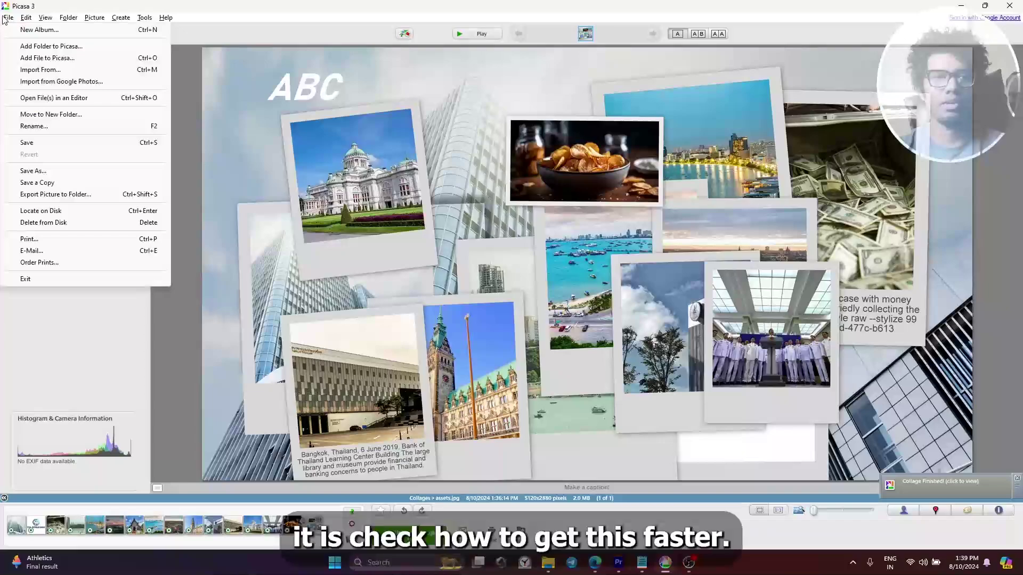
pyautogui.click(40, 70)
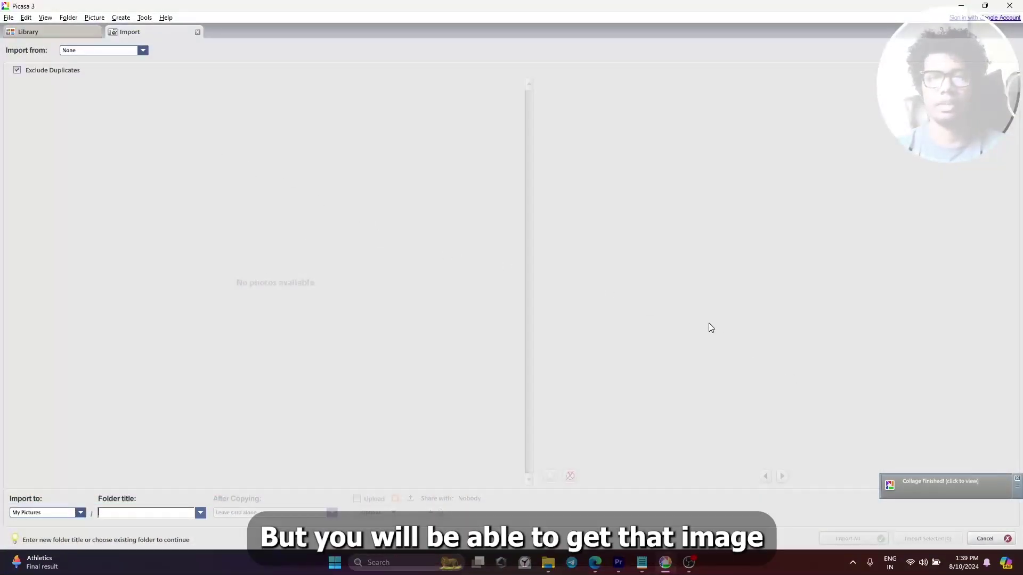
pyautogui.hotkey('alt', 'Tab')
pyautogui.hotkey('alt', 'Tab')
pyautogui.hotkey('alt', 'Tab')
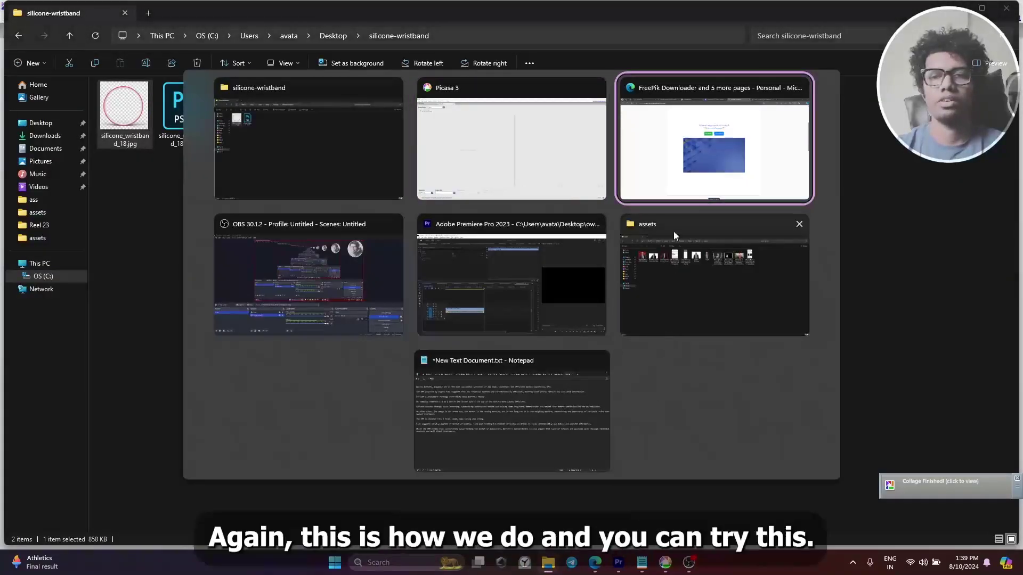
pyautogui.click(644, 197)
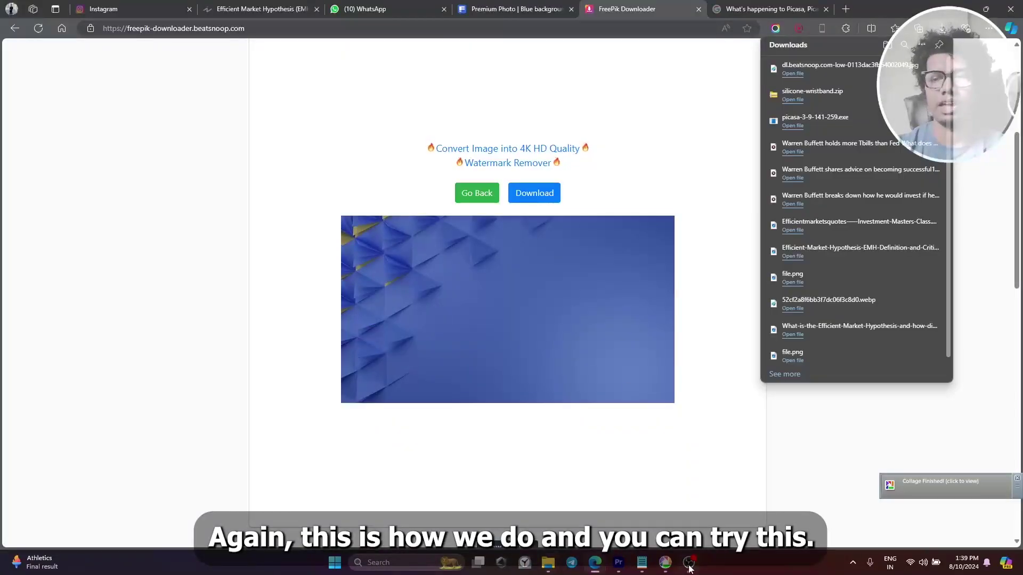